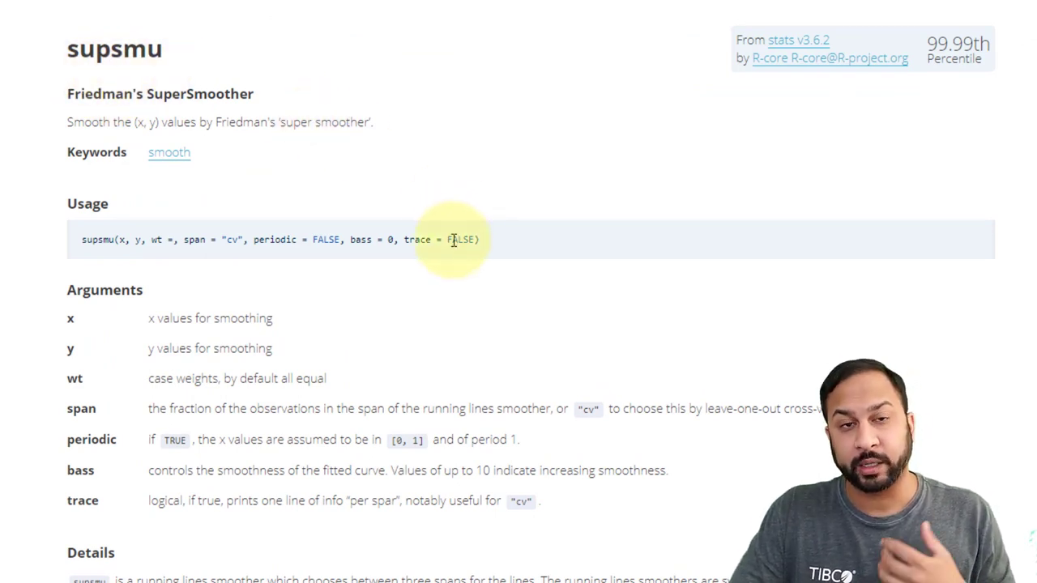
Scroll through the supsmu Usage and Arguments documentation
{"action": "scroll", "coordinate": [363, 328], "scroll_direction": "down", "scroll_amount": 1}
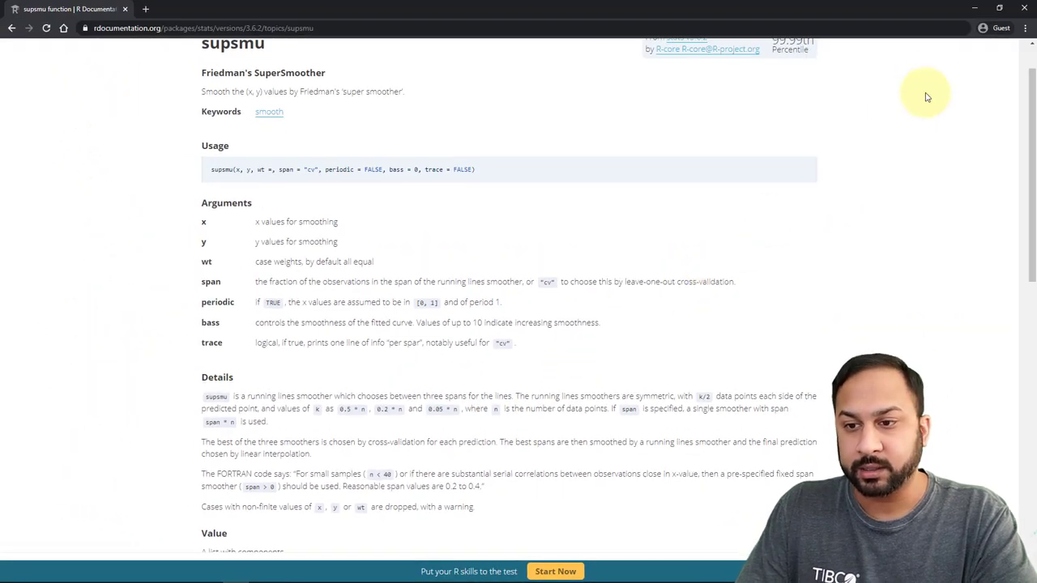
Minimize the browser and run View(myData) to inspect the table in RStudio
{"action": "left_click", "coordinate": [973, 8]}
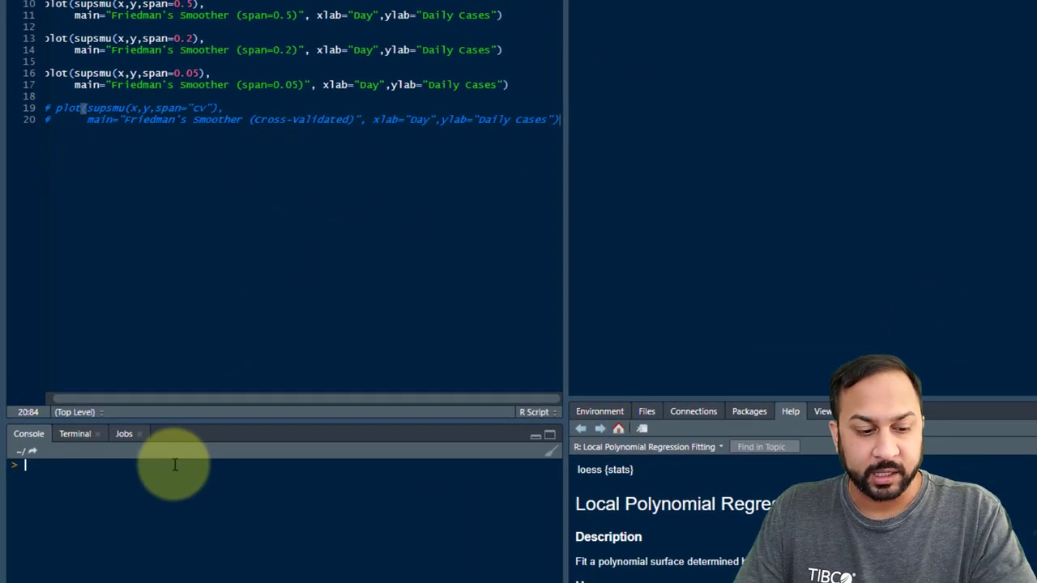
{"action": "type", "text": "(m"}
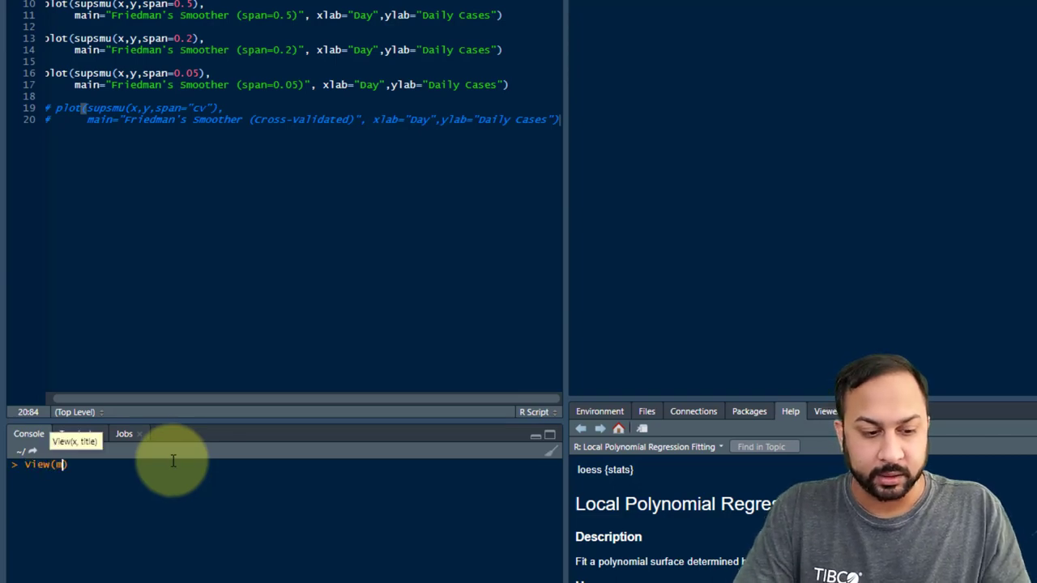
{"action": "type", "text": "yData"}
{"action": "key", "text": "Return"}
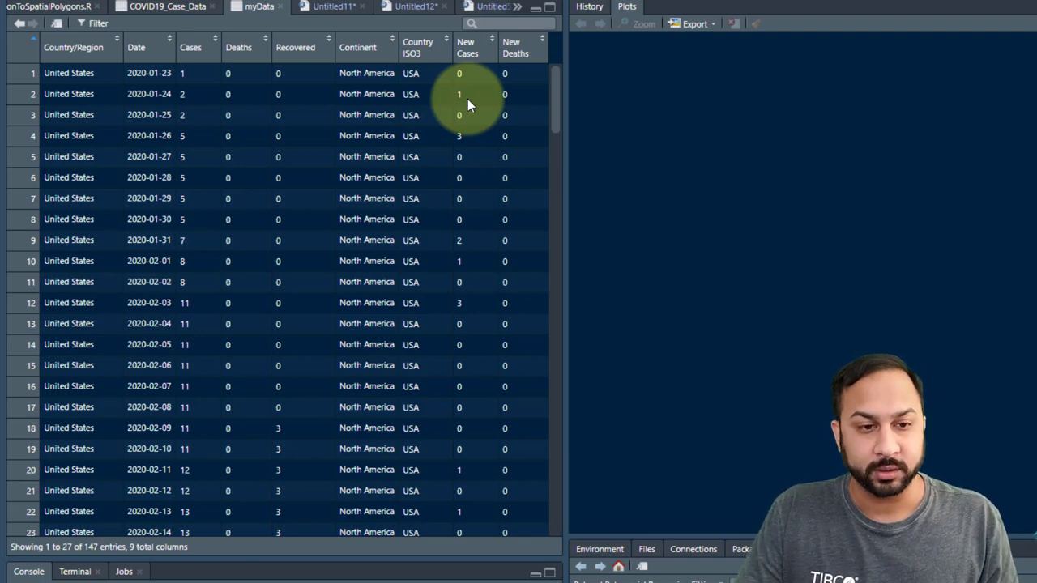
Run lines 1–2 of Untitled11 assigning x and y, then print x and y
{"action": "left_click", "coordinate": [324, 6]}
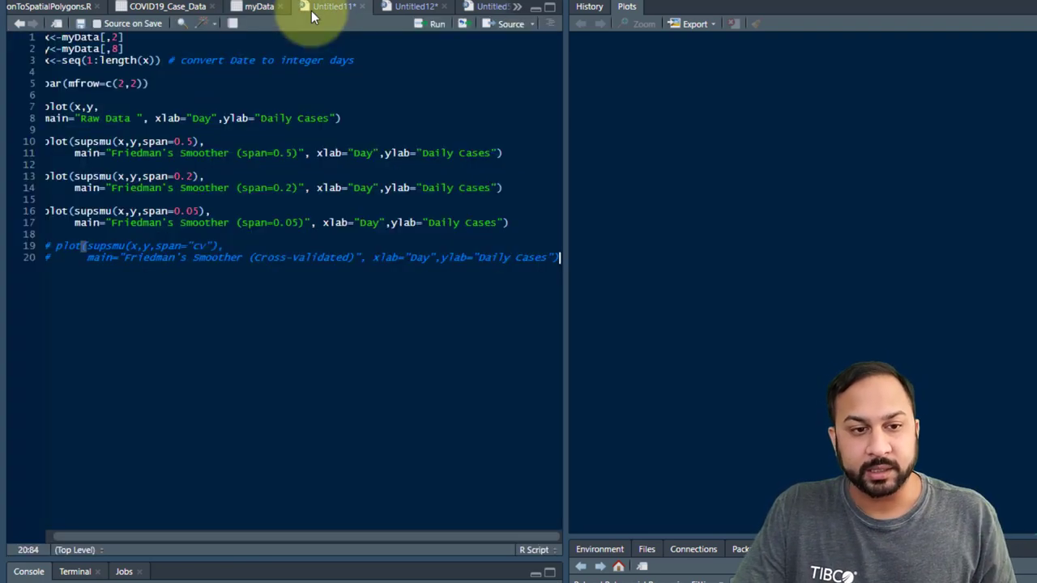
{"action": "left_click", "coordinate": [394, 102]}
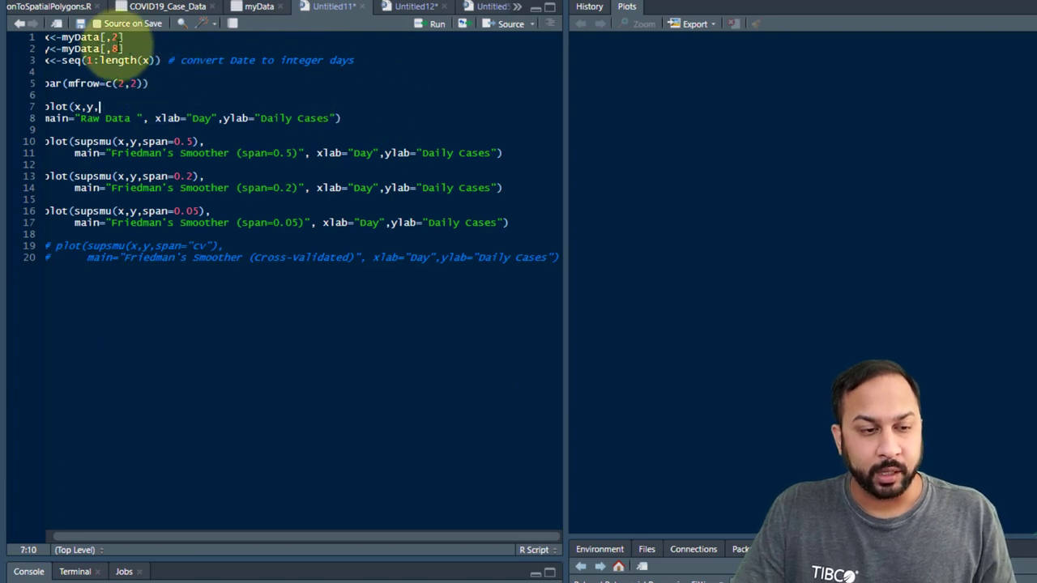
{"action": "left_click_drag", "start_coordinate": [94, 527], "coordinate": [34, 532]}
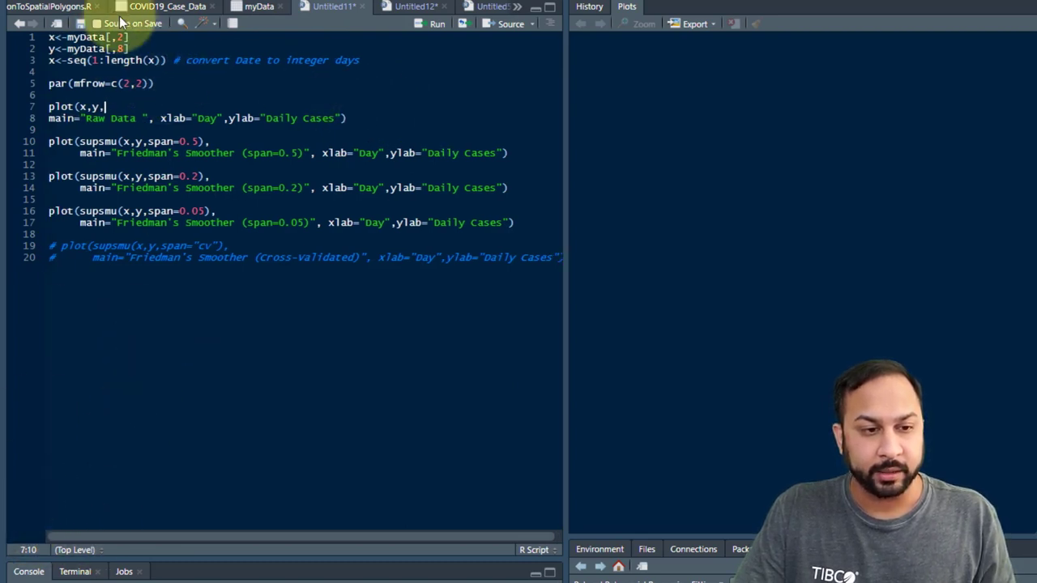
{"action": "left_click_drag", "start_coordinate": [130, 48], "coordinate": [4, 41]}
{"action": "key", "text": "ctrl+Return"}
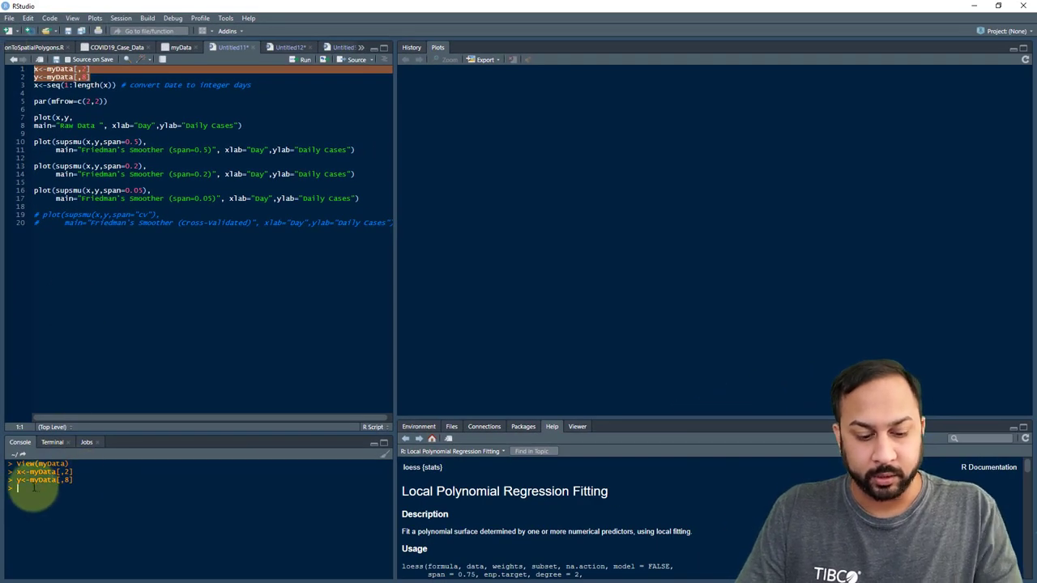
{"action": "key", "text": "Return"}
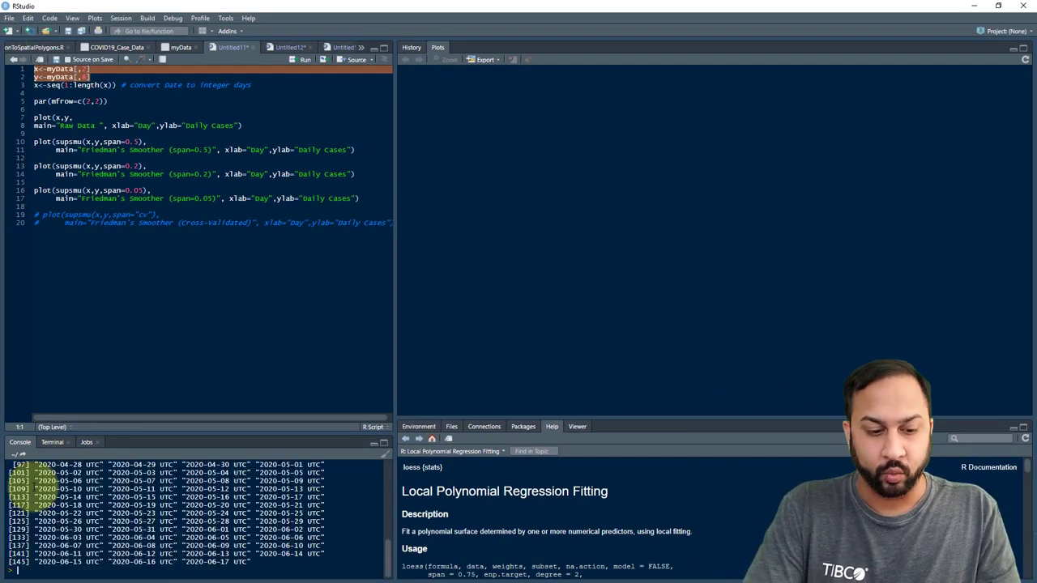
{"action": "type", "text": "y"}
{"action": "key", "text": "Return"}
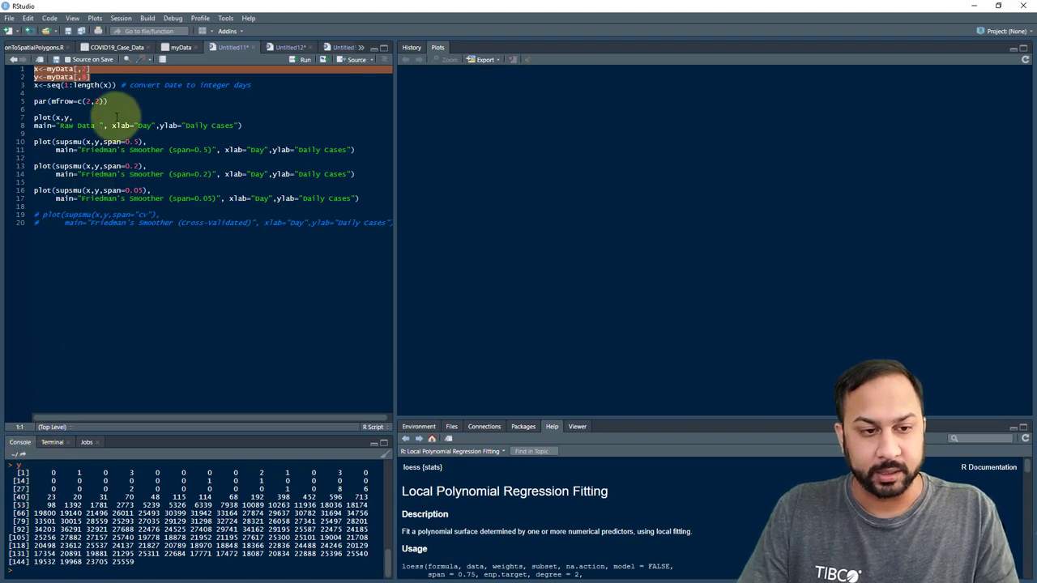
Convert the dates to day numbers and plot the daily cases as a 'Raw Data' scatter plot
{"action": "left_click", "coordinate": [103, 85]}
{"action": "key", "text": "ctrl+Return"}
{"action": "left_click_drag", "start_coordinate": [241, 125], "coordinate": [4, 118]}
{"action": "key", "text": "ctrl+Return"}
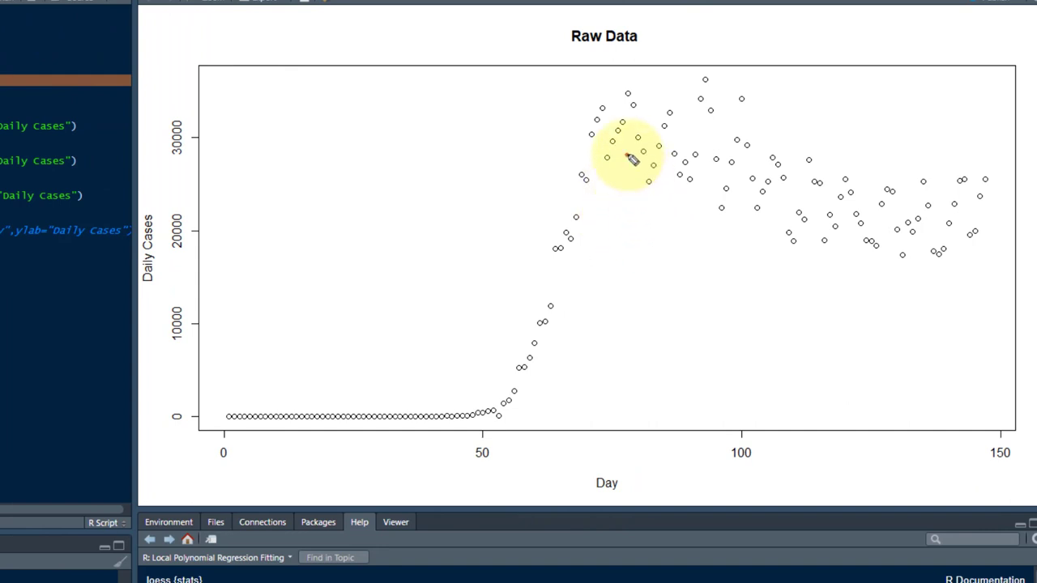
Sketch pen marks around the peak window and a rough trend line on the plot, then erase them
{"action": "mouse_move", "coordinate": [632, 159]}
{"action": "left_mouse_down"}
{"action": "mouse_move", "coordinate": [634, 89]}
{"action": "mouse_move", "coordinate": [624, 194]}
{"action": "left_mouse_up"}
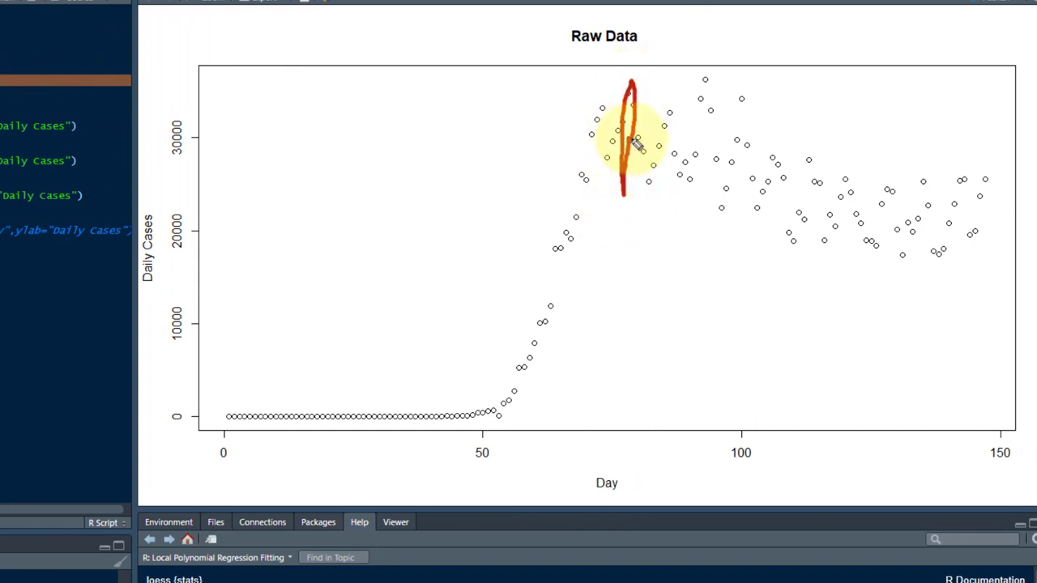
{"action": "mouse_move", "coordinate": [606, 249]}
{"action": "left_mouse_down"}
{"action": "mouse_move", "coordinate": [752, 250]}
{"action": "mouse_move", "coordinate": [874, 225]}
{"action": "mouse_move", "coordinate": [842, 136]}
{"action": "mouse_move", "coordinate": [786, 93]}
{"action": "mouse_move", "coordinate": [723, 74]}
{"action": "mouse_move", "coordinate": [596, 92]}
{"action": "mouse_move", "coordinate": [474, 242]}
{"action": "mouse_move", "coordinate": [468, 372]}
{"action": "mouse_move", "coordinate": [512, 416]}
{"action": "mouse_move", "coordinate": [610, 320]}
{"action": "mouse_move", "coordinate": [641, 251]}
{"action": "left_mouse_up"}
{"action": "mouse_move", "coordinate": [449, 398]}
{"action": "left_mouse_down"}
{"action": "mouse_move", "coordinate": [546, 297]}
{"action": "mouse_move", "coordinate": [780, 97]}
{"action": "left_mouse_up"}
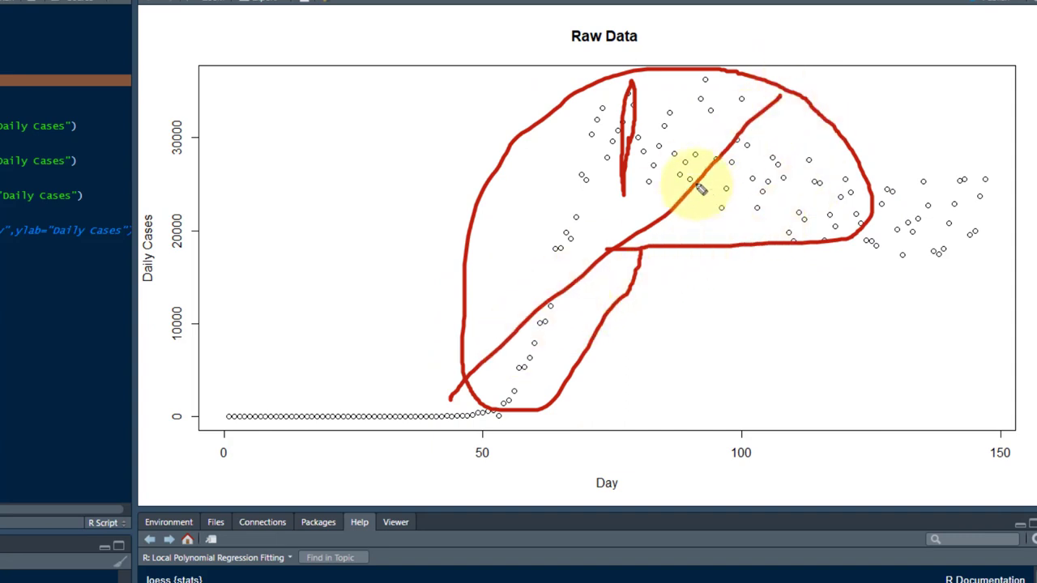
{"action": "key", "text": "e"}
{"action": "left_click_drag", "start_coordinate": [663, 98], "coordinate": [662, 194]}
{"action": "mouse_move", "coordinate": [721, 81]}
{"action": "left_mouse_down"}
{"action": "mouse_move", "coordinate": [559, 110]}
{"action": "mouse_move", "coordinate": [414, 259]}
{"action": "mouse_move", "coordinate": [357, 412]}
{"action": "mouse_move", "coordinate": [522, 441]}
{"action": "mouse_move", "coordinate": [725, 312]}
{"action": "mouse_move", "coordinate": [818, 152]}
{"action": "mouse_move", "coordinate": [720, 78]}
{"action": "left_mouse_up"}
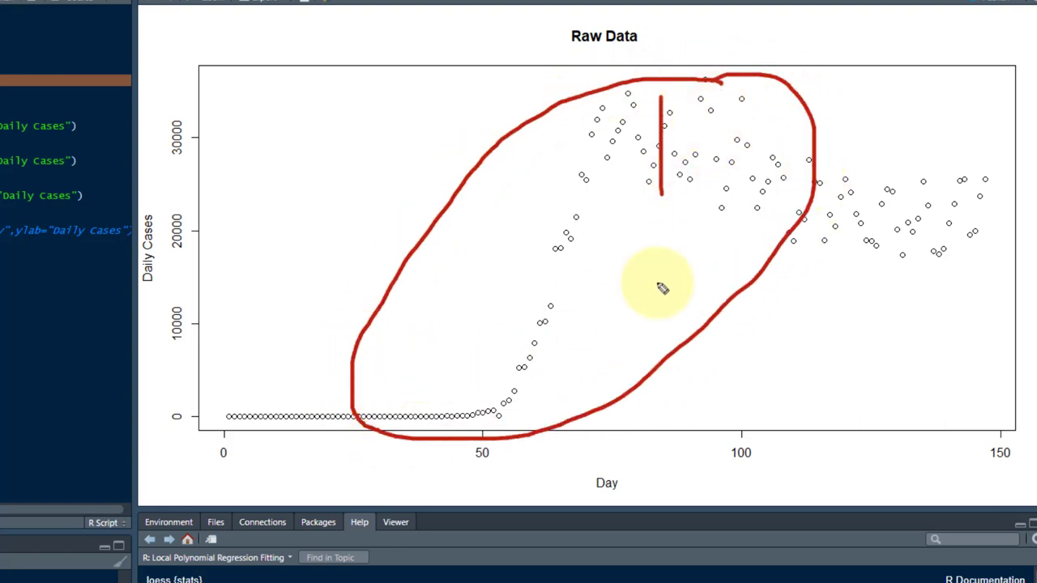
{"action": "mouse_move", "coordinate": [364, 382]}
{"action": "left_mouse_down"}
{"action": "mouse_move", "coordinate": [464, 299]}
{"action": "mouse_move", "coordinate": [740, 94]}
{"action": "left_mouse_up"}
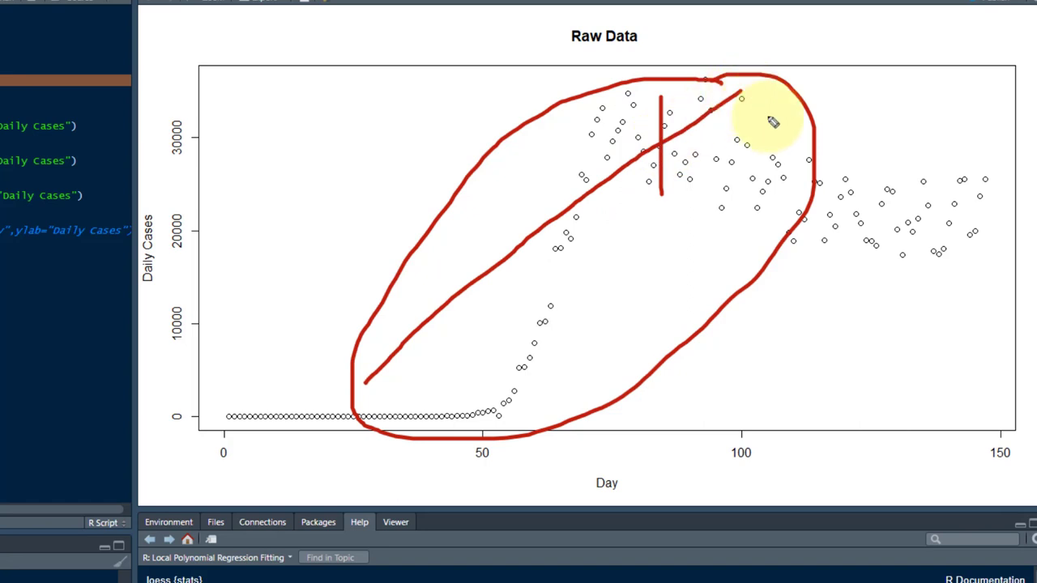
{"action": "key", "text": "e"}
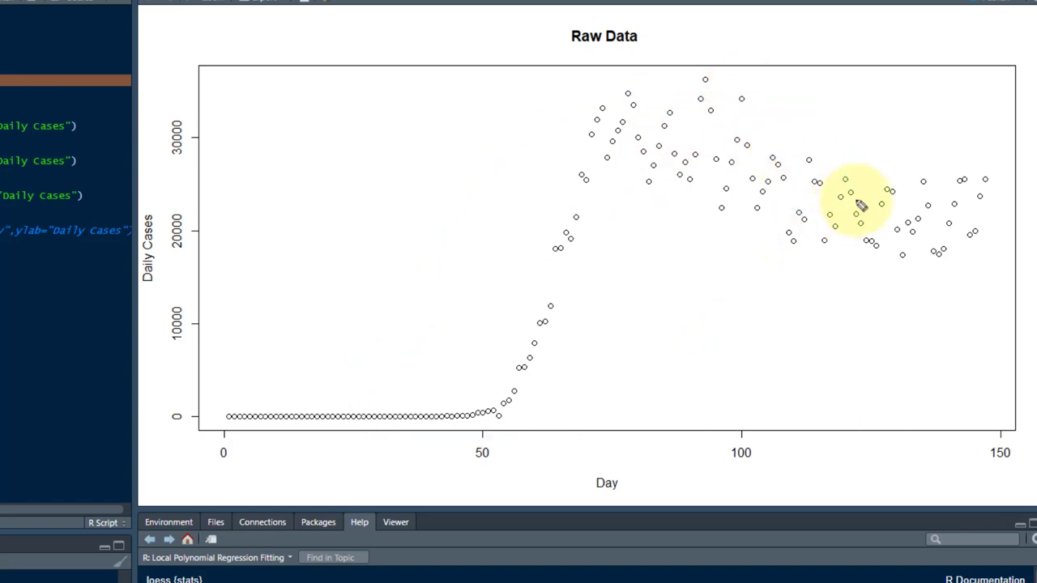
Outline the high cluster of later points with a declining trend line, then clear the markings
{"action": "left_click_drag", "start_coordinate": [876, 173], "coordinate": [878, 243]}
{"action": "mouse_move", "coordinate": [983, 167]}
{"action": "left_mouse_down"}
{"action": "mouse_move", "coordinate": [856, 127]}
{"action": "mouse_move", "coordinate": [621, 105]}
{"action": "mouse_move", "coordinate": [866, 285]}
{"action": "mouse_move", "coordinate": [996, 193]}
{"action": "mouse_move", "coordinate": [1012, 239]}
{"action": "left_mouse_up"}
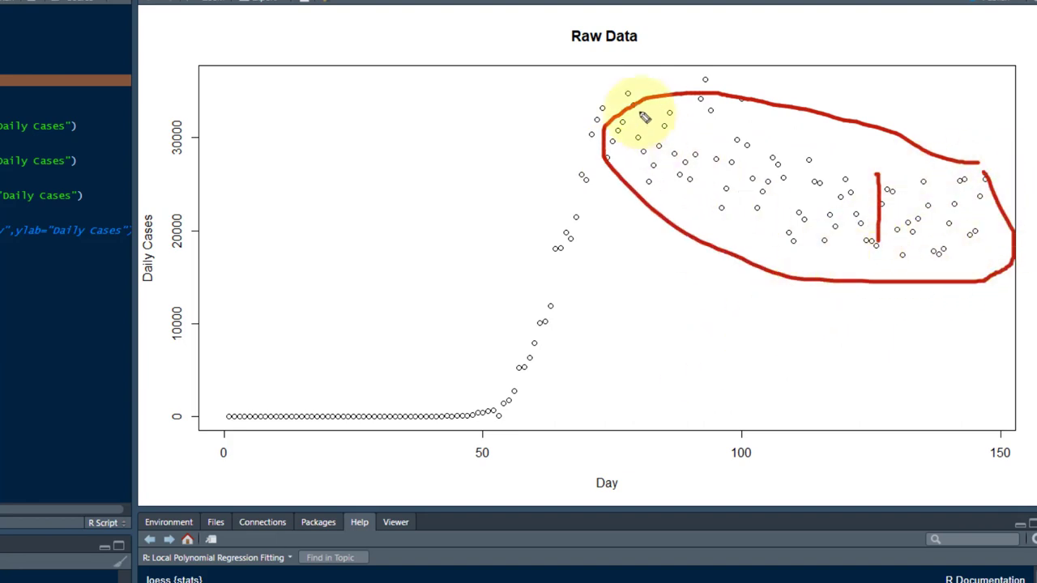
{"action": "mouse_move", "coordinate": [610, 91]}
{"action": "left_mouse_down"}
{"action": "mouse_move", "coordinate": [756, 176]}
{"action": "mouse_move", "coordinate": [995, 255]}
{"action": "left_mouse_up"}
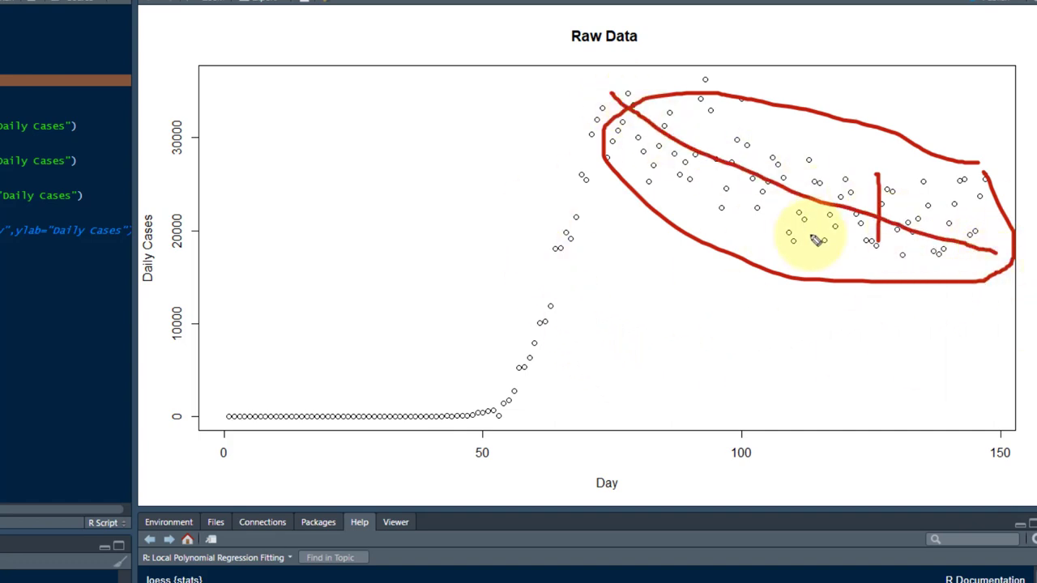
{"action": "key", "text": "Escape"}
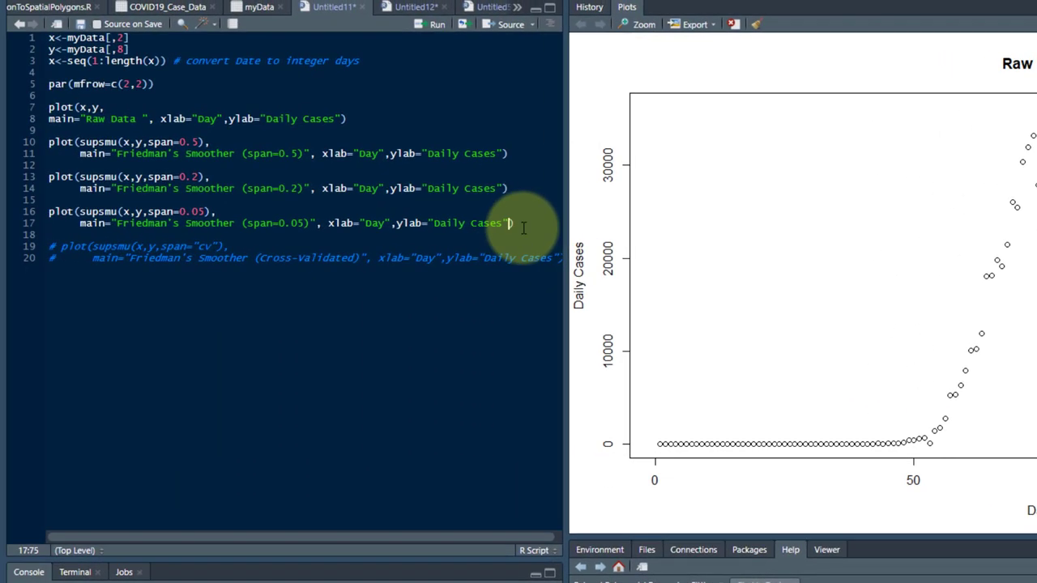
Run the whole script to draw Raw Data plus span 0.5, 0.2 and 0.05 smoother plots in an enlarged Plots pane
{"action": "left_click_drag", "start_coordinate": [523, 226], "coordinate": [4, 96]}
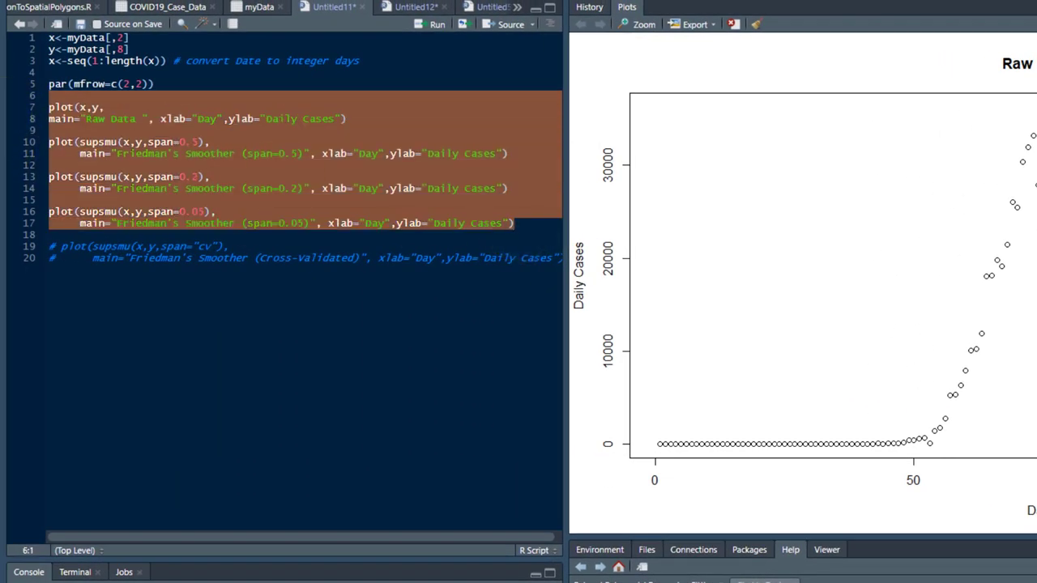
{"action": "key", "text": "ctrl+a"}
{"action": "key", "text": "ctrl+Return"}
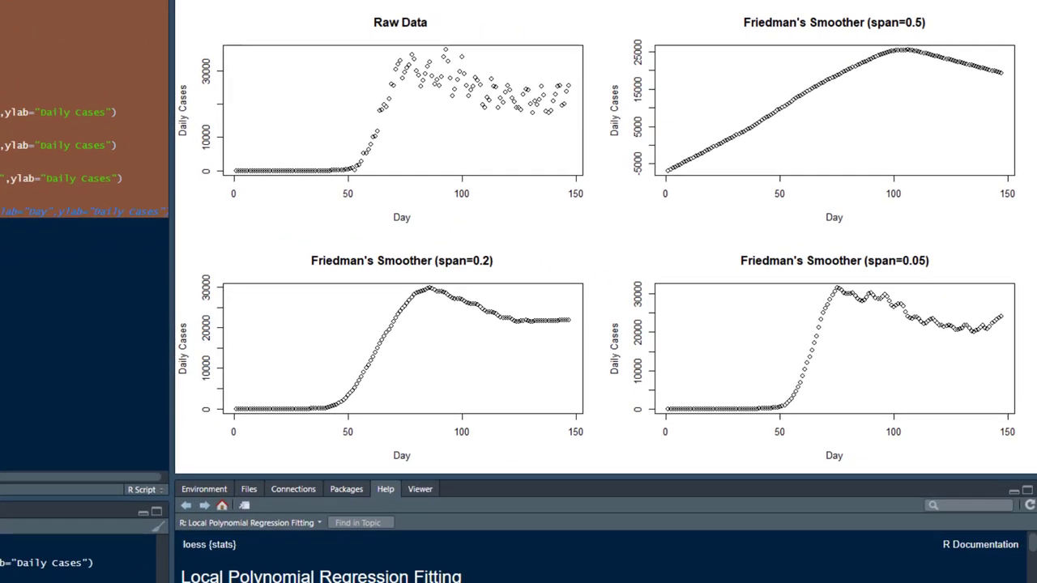
{"action": "left_click_drag", "start_coordinate": [496, 476], "coordinate": [502, 575]}
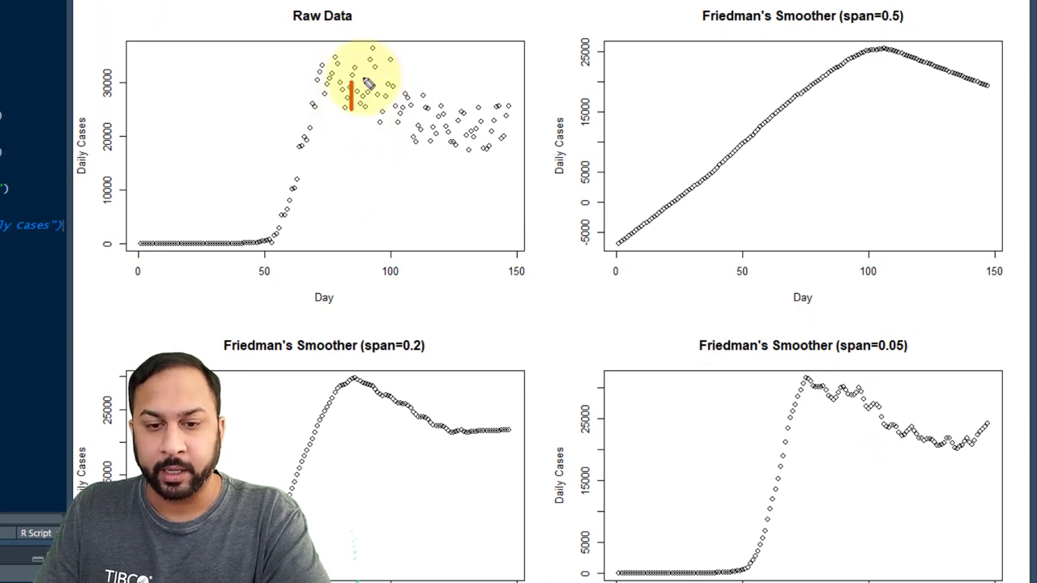
{"action": "mouse_move", "coordinate": [374, 81]}
{"action": "left_mouse_down"}
{"action": "mouse_move", "coordinate": [347, 65]}
{"action": "mouse_move", "coordinate": [337, 85]}
{"action": "mouse_move", "coordinate": [363, 122]}
{"action": "mouse_move", "coordinate": [382, 114]}
{"action": "mouse_move", "coordinate": [382, 84]}
{"action": "mouse_move", "coordinate": [364, 101]}
{"action": "mouse_move", "coordinate": [337, 77]}
{"action": "mouse_move", "coordinate": [371, 114]}
{"action": "left_mouse_up"}
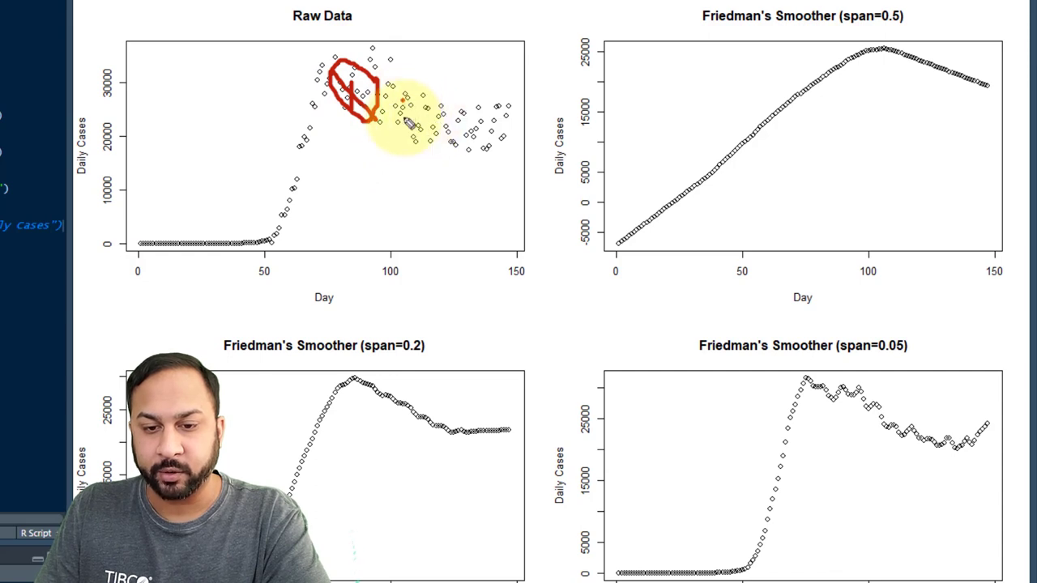
{"action": "mouse_move", "coordinate": [433, 119]}
{"action": "left_mouse_down"}
{"action": "mouse_move", "coordinate": [383, 94]}
{"action": "mouse_move", "coordinate": [373, 122]}
{"action": "mouse_move", "coordinate": [448, 131]}
{"action": "mouse_move", "coordinate": [401, 130]}
{"action": "mouse_move", "coordinate": [390, 116]}
{"action": "mouse_move", "coordinate": [446, 126]}
{"action": "mouse_move", "coordinate": [460, 116]}
{"action": "mouse_move", "coordinate": [466, 147]}
{"action": "mouse_move", "coordinate": [478, 114]}
{"action": "mouse_move", "coordinate": [430, 110]}
{"action": "mouse_move", "coordinate": [446, 145]}
{"action": "mouse_move", "coordinate": [478, 124]}
{"action": "left_mouse_up"}
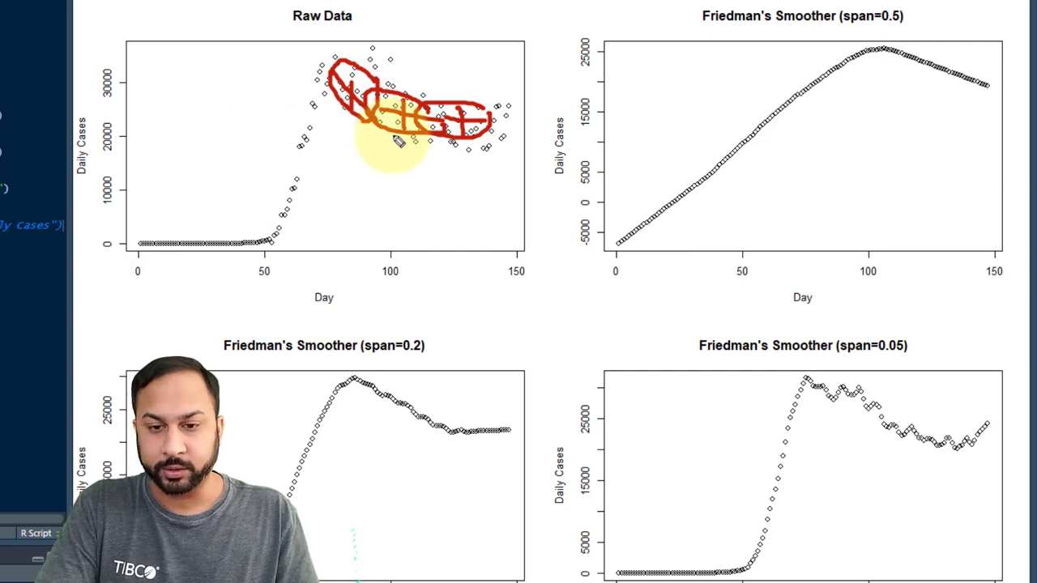
{"action": "key", "text": "e"}
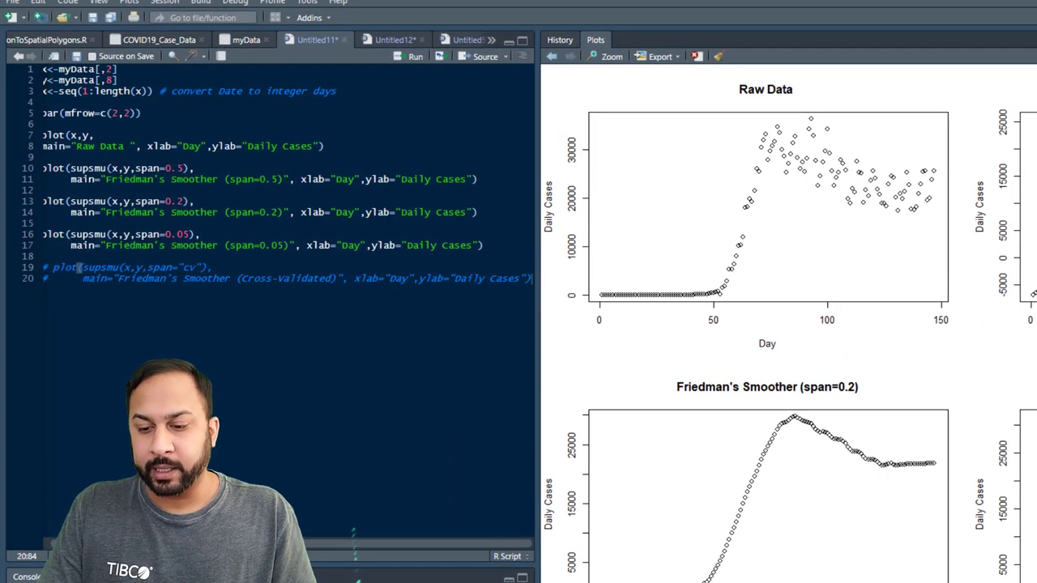
Toggle comments on lines 16–20 to swap span 0.05 for the cross-validated smoother, then rerun the script
{"action": "left_click", "coordinate": [46, 268]}
{"action": "left_click_drag", "start_coordinate": [47, 267], "coordinate": [58, 278]}
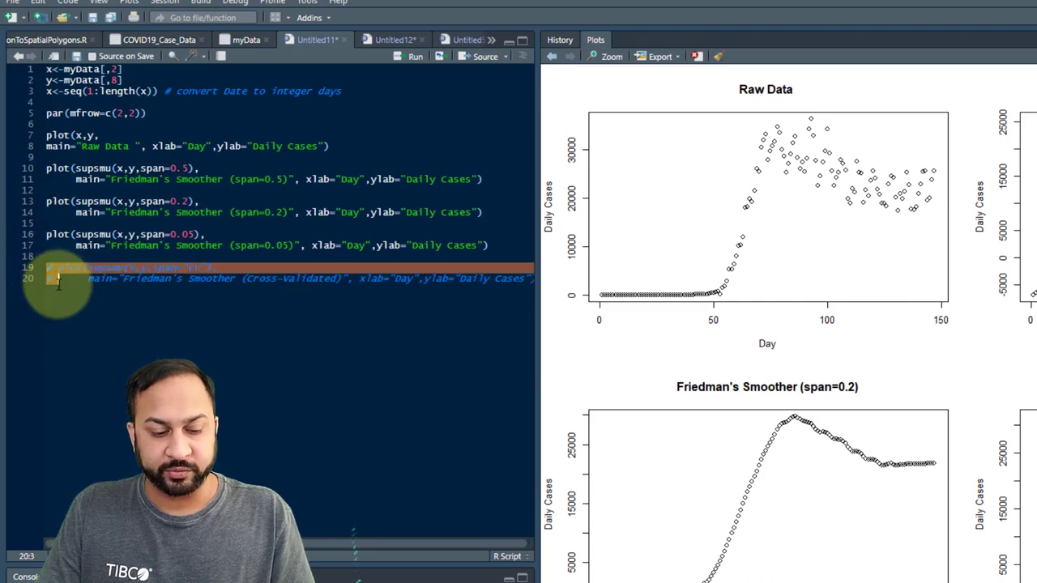
{"action": "key", "text": "ctrl+a"}
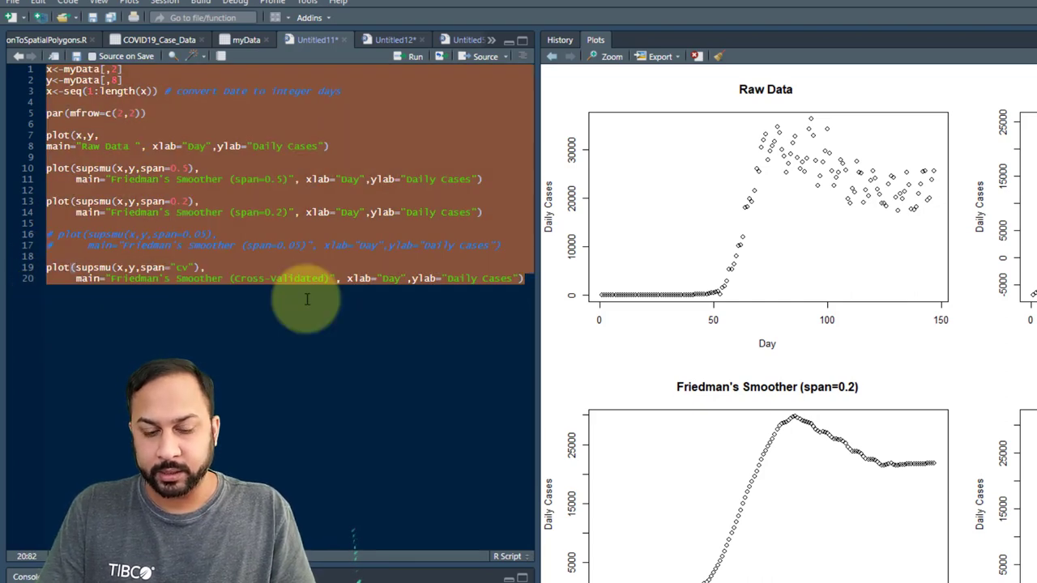
{"action": "key", "text": "ctrl+Return"}
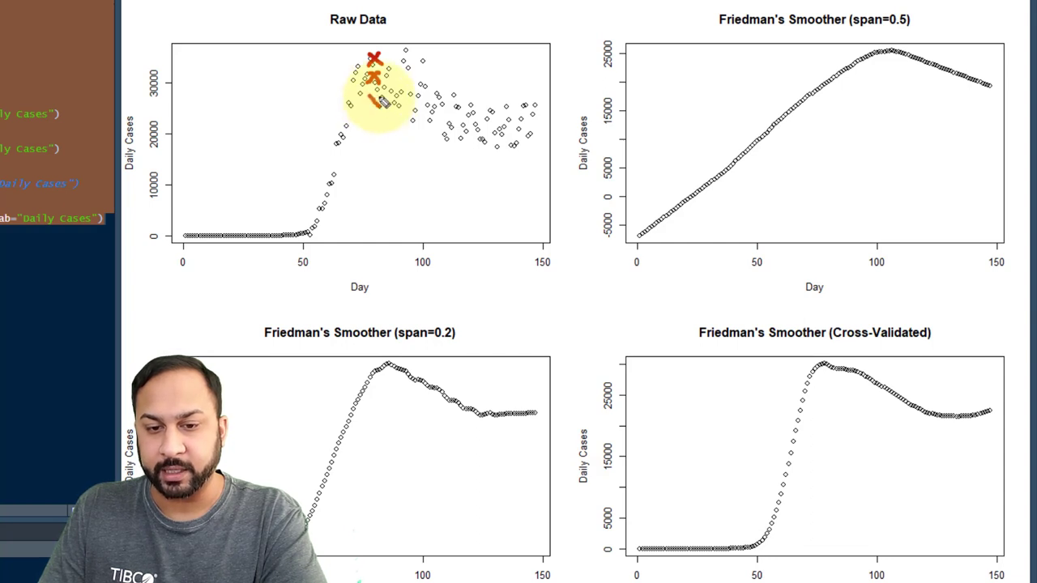
Cross out outlier points on the Raw Data plot in red and circle the peak cluster
{"action": "left_click_drag", "start_coordinate": [379, 94], "coordinate": [369, 107]}
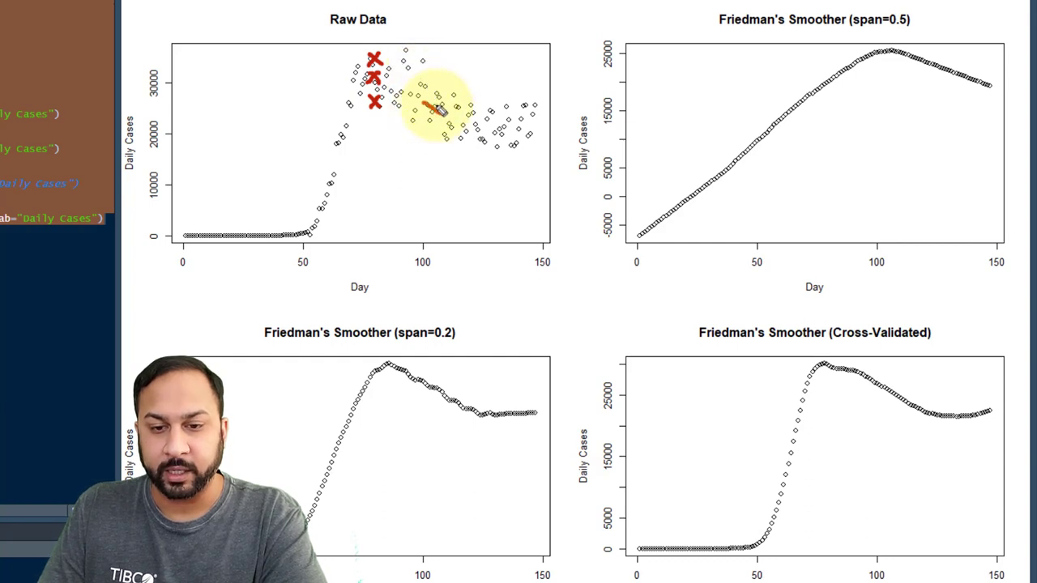
{"action": "left_click_drag", "start_coordinate": [441, 82], "coordinate": [428, 95]}
{"action": "left_click_drag", "start_coordinate": [443, 130], "coordinate": [421, 149]}
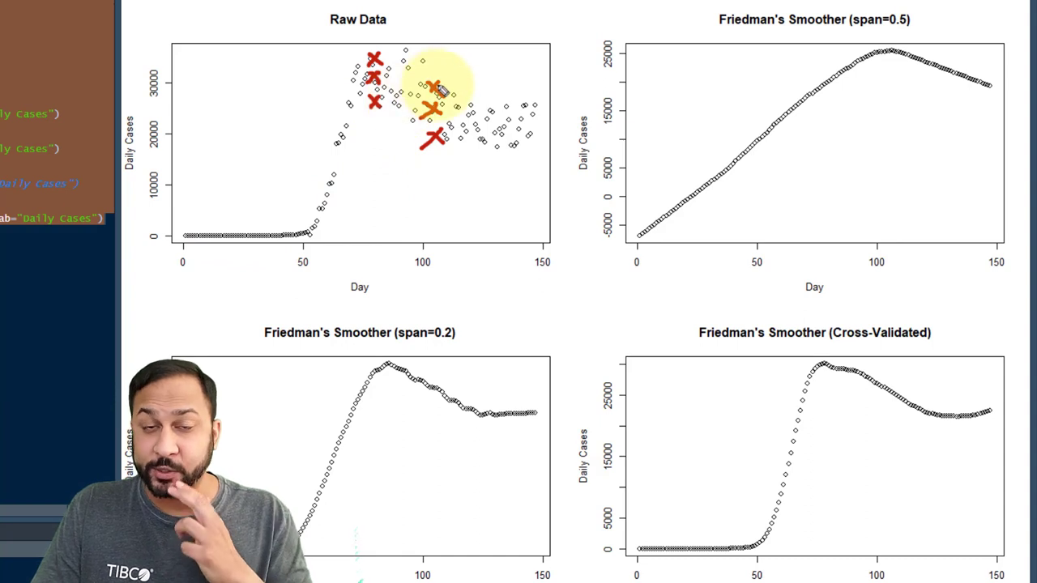
{"action": "mouse_move", "coordinate": [422, 54]}
{"action": "left_mouse_down"}
{"action": "mouse_move", "coordinate": [338, 84]}
{"action": "mouse_move", "coordinate": [303, 145]}
{"action": "mouse_move", "coordinate": [330, 177]}
{"action": "mouse_move", "coordinate": [487, 131]}
{"action": "mouse_move", "coordinate": [440, 59]}
{"action": "mouse_move", "coordinate": [400, 63]}
{"action": "mouse_move", "coordinate": [477, 153]}
{"action": "left_mouse_up"}
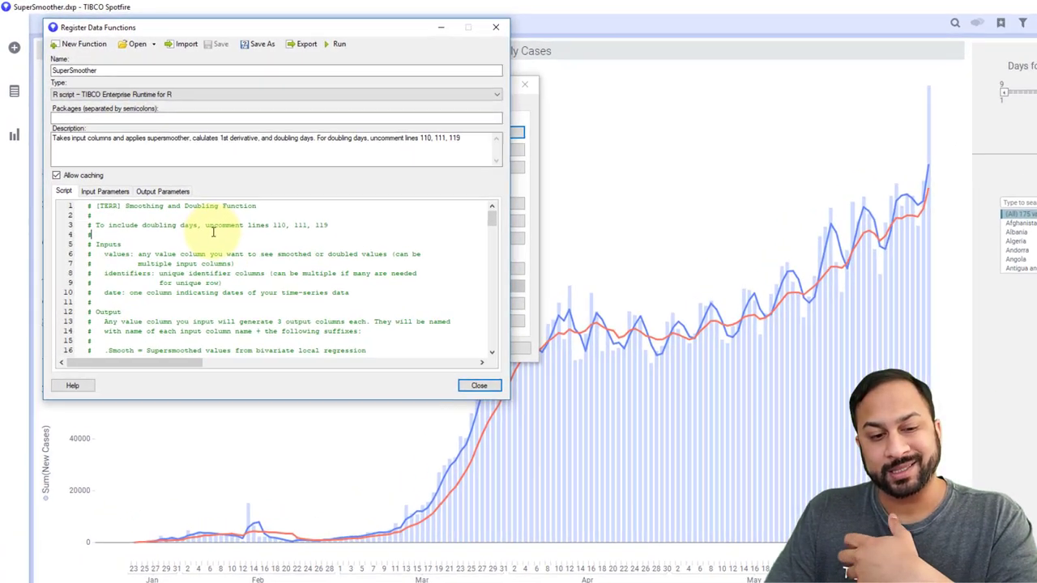
Scroll the SuperSmoother script down to its Data Cleanup section
{"action": "scroll", "coordinate": [191, 207], "scroll_direction": "down", "scroll_amount": 1}
{"action": "scroll", "coordinate": [269, 295], "scroll_direction": "down", "scroll_amount": 10}
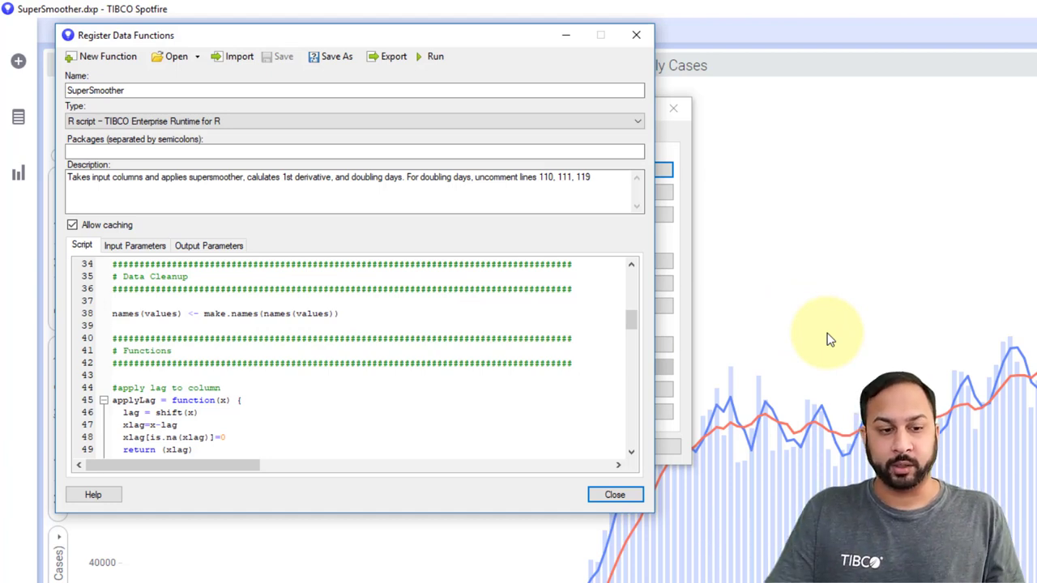
{"action": "scroll", "coordinate": [307, 349], "scroll_direction": "down", "scroll_amount": 2}
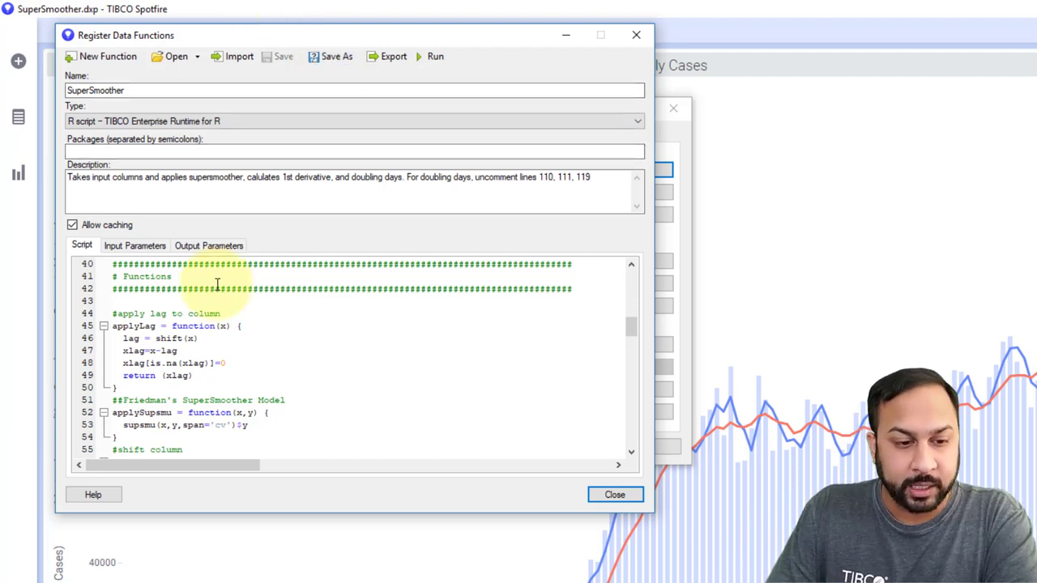
Scroll down and highlight the supsmu(x,y,span='cv') call on line 53
{"action": "scroll", "coordinate": [217, 287], "scroll_direction": "down", "scroll_amount": 1}
{"action": "scroll", "coordinate": [208, 298], "scroll_direction": "down", "scroll_amount": 1}
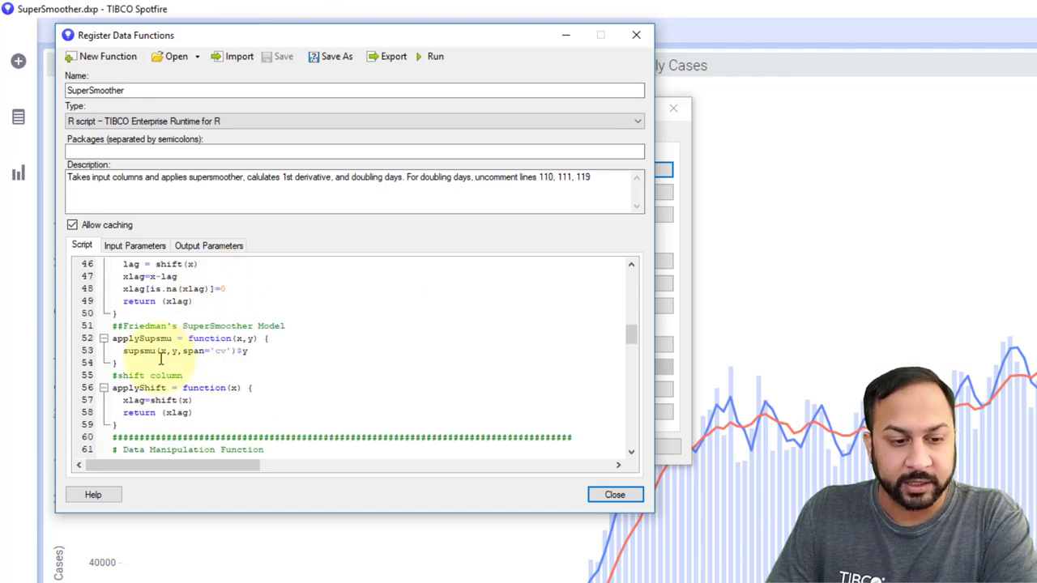
{"action": "left_click_drag", "start_coordinate": [124, 351], "coordinate": [265, 350]}
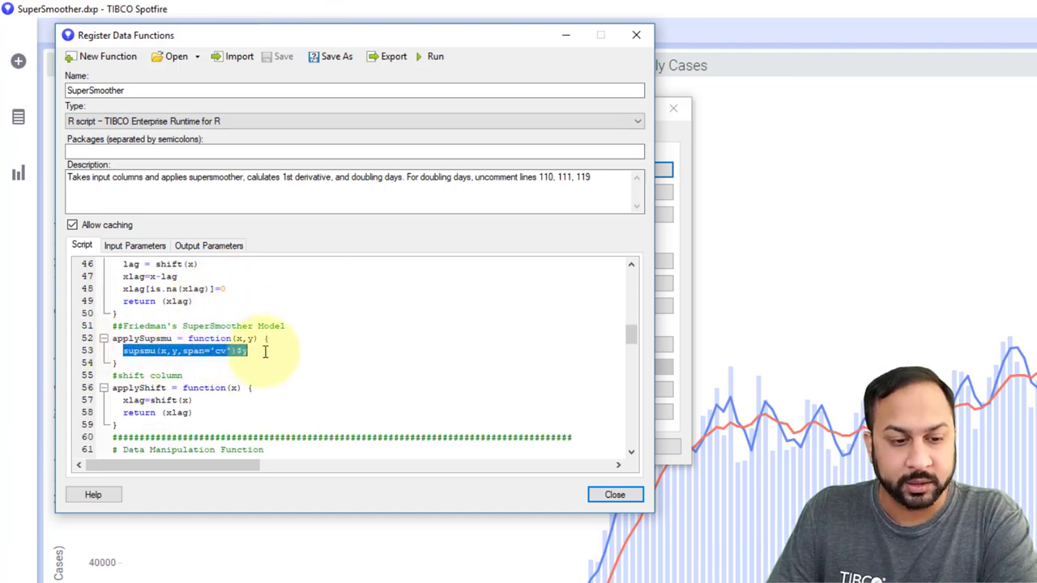
{"action": "left_click", "coordinate": [162, 351]}
{"action": "left_click_drag", "start_coordinate": [124, 351], "coordinate": [268, 355]}
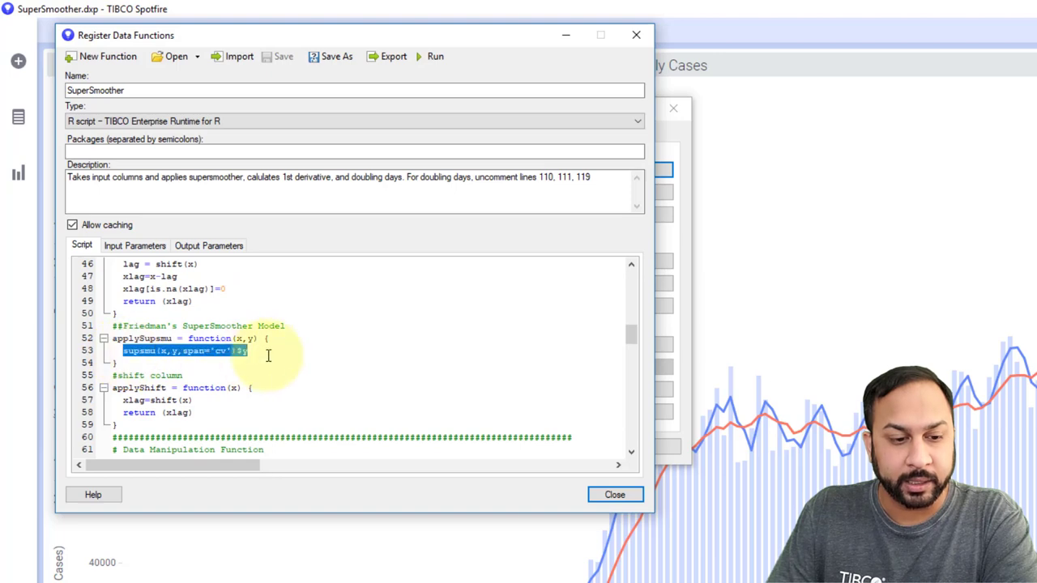
{"action": "left_click", "coordinate": [268, 356]}
Scroll to the end of the script and run SuperSmoother to open Edit Parameters
{"action": "scroll", "coordinate": [213, 346], "scroll_direction": "down", "scroll_amount": 7}
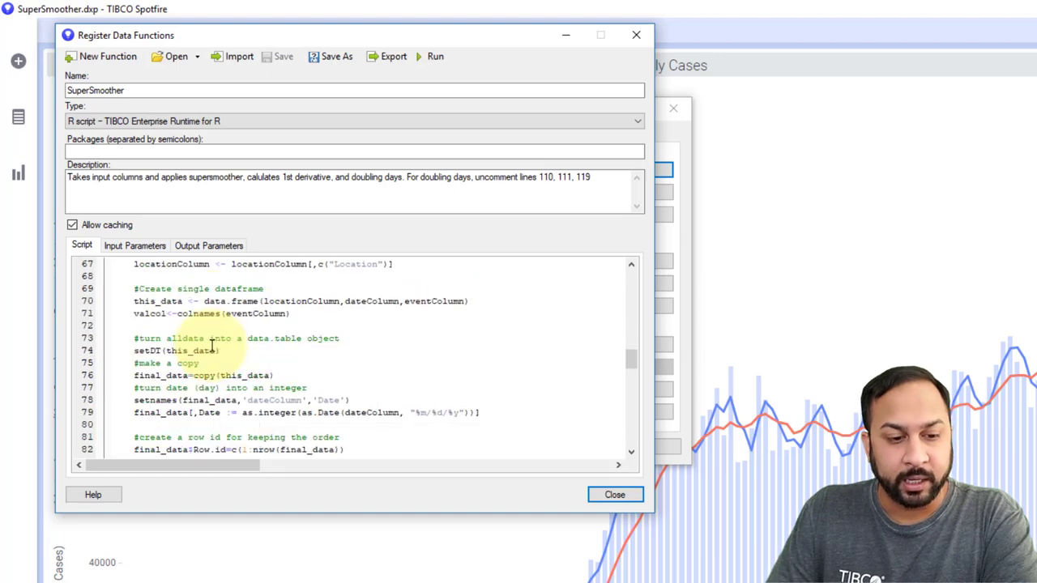
{"action": "scroll", "coordinate": [213, 347], "scroll_direction": "down", "scroll_amount": 4}
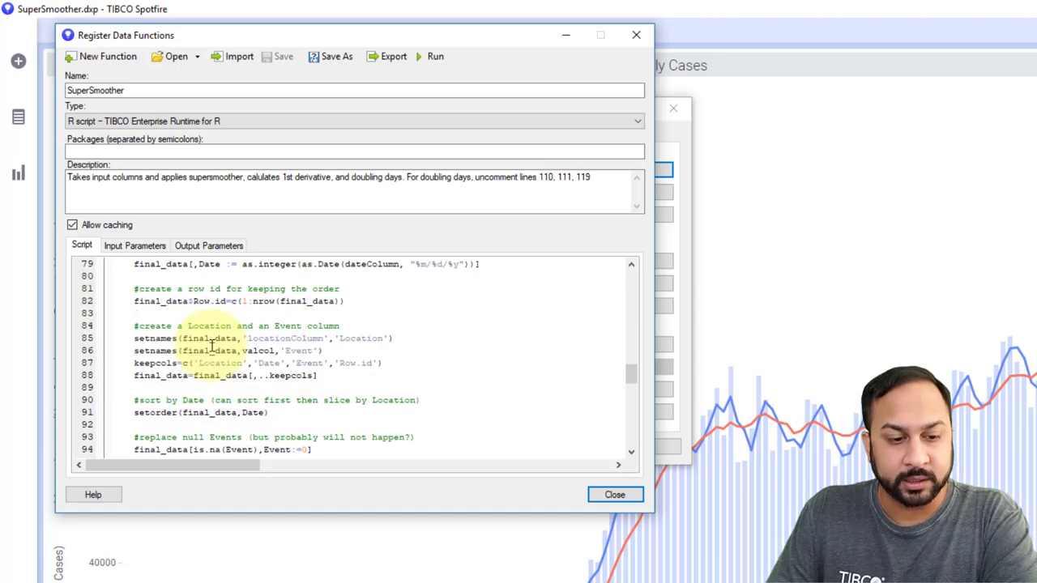
{"action": "scroll", "coordinate": [212, 346], "scroll_direction": "up", "scroll_amount": 6}
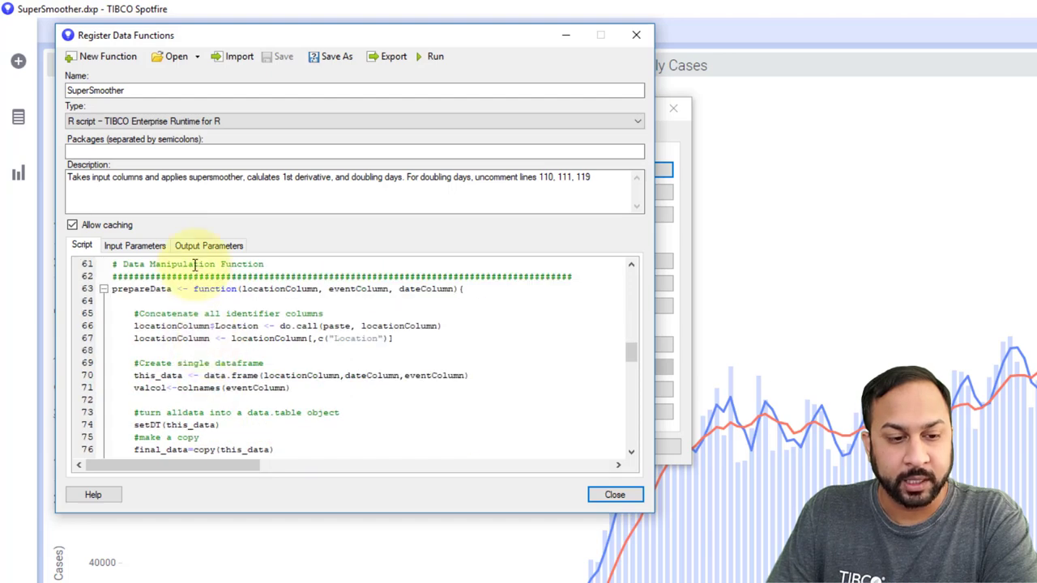
{"action": "scroll", "coordinate": [204, 341], "scroll_direction": "down", "scroll_amount": 2}
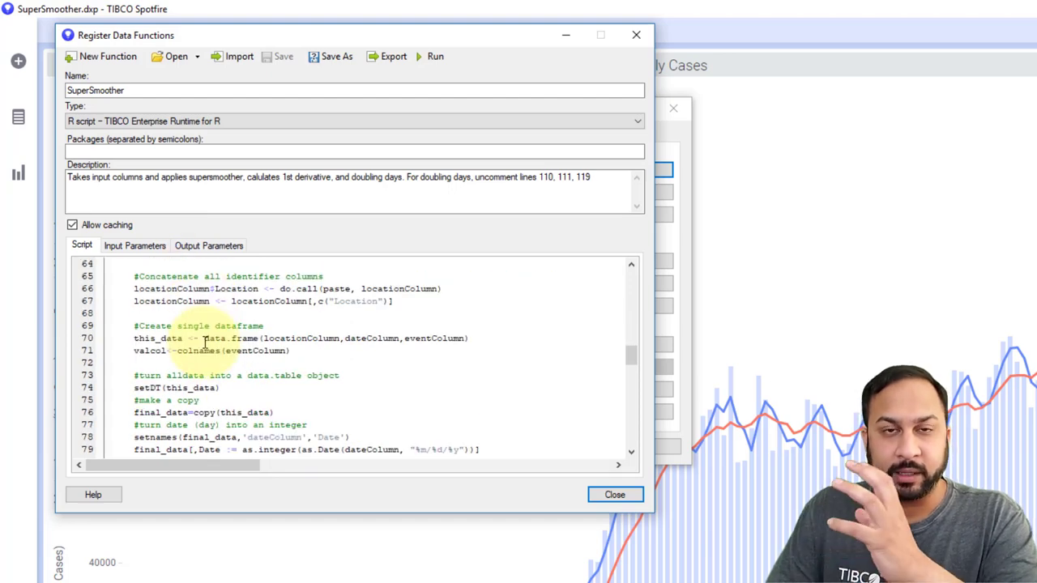
{"action": "scroll", "coordinate": [205, 344], "scroll_direction": "down", "scroll_amount": 2}
{"action": "scroll", "coordinate": [205, 343], "scroll_direction": "down", "scroll_amount": 4}
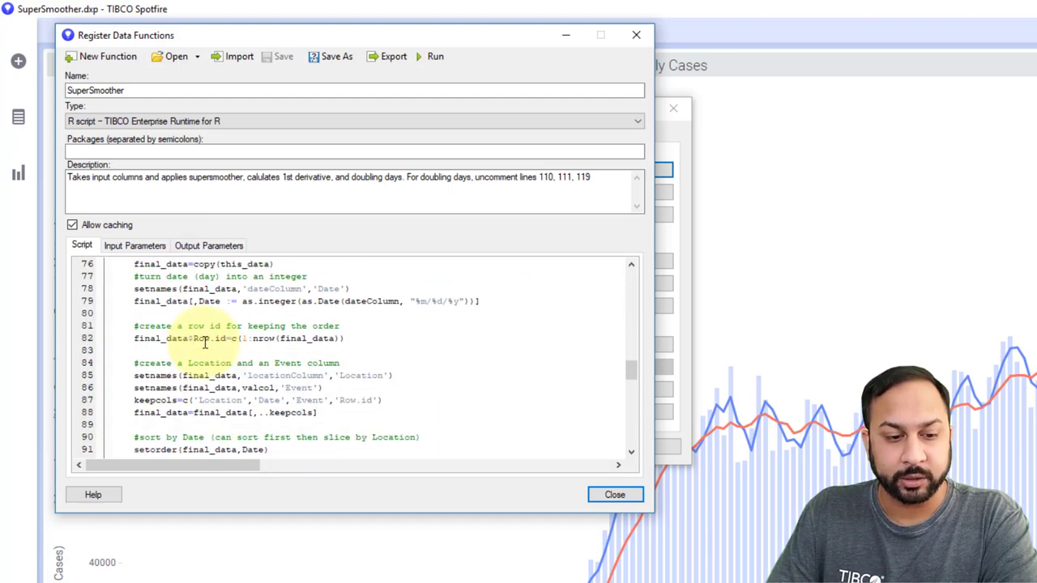
{"action": "scroll", "coordinate": [204, 341], "scroll_direction": "down", "scroll_amount": 5}
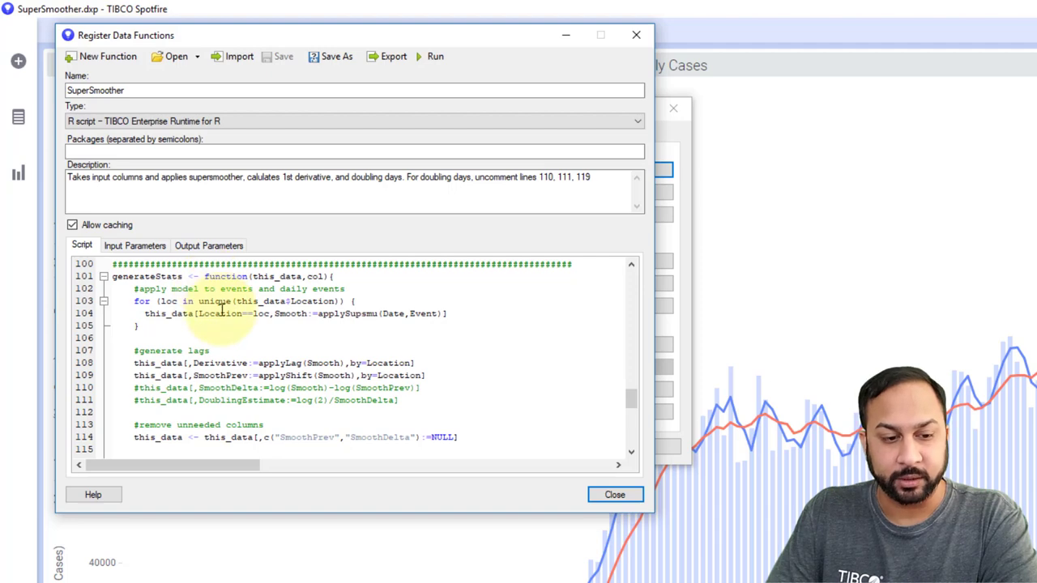
{"action": "scroll", "coordinate": [220, 304], "scroll_direction": "down", "scroll_amount": 1}
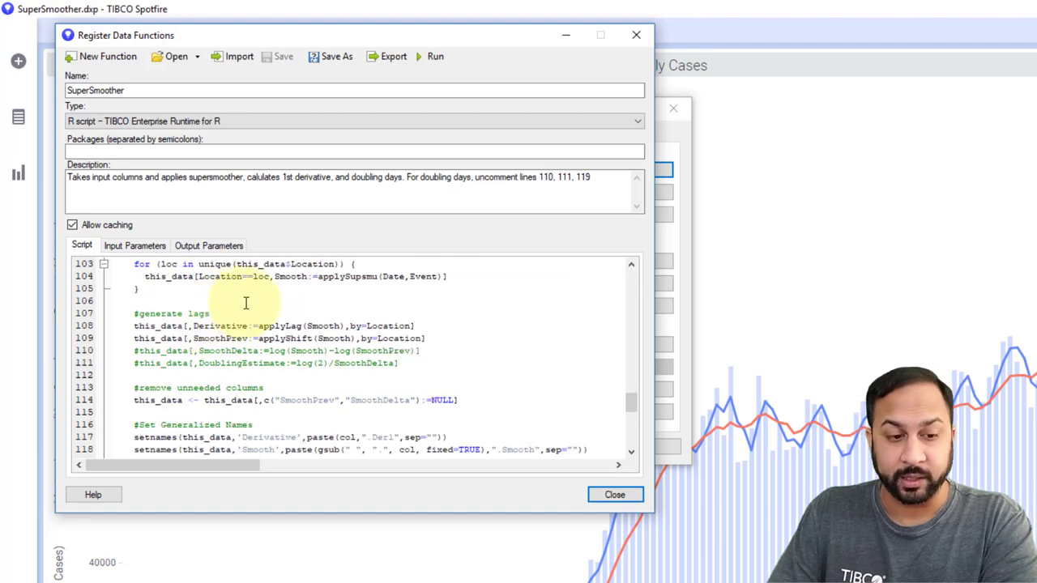
{"action": "scroll", "coordinate": [223, 312], "scroll_direction": "down", "scroll_amount": 2}
{"action": "scroll", "coordinate": [219, 320], "scroll_direction": "down", "scroll_amount": 4}
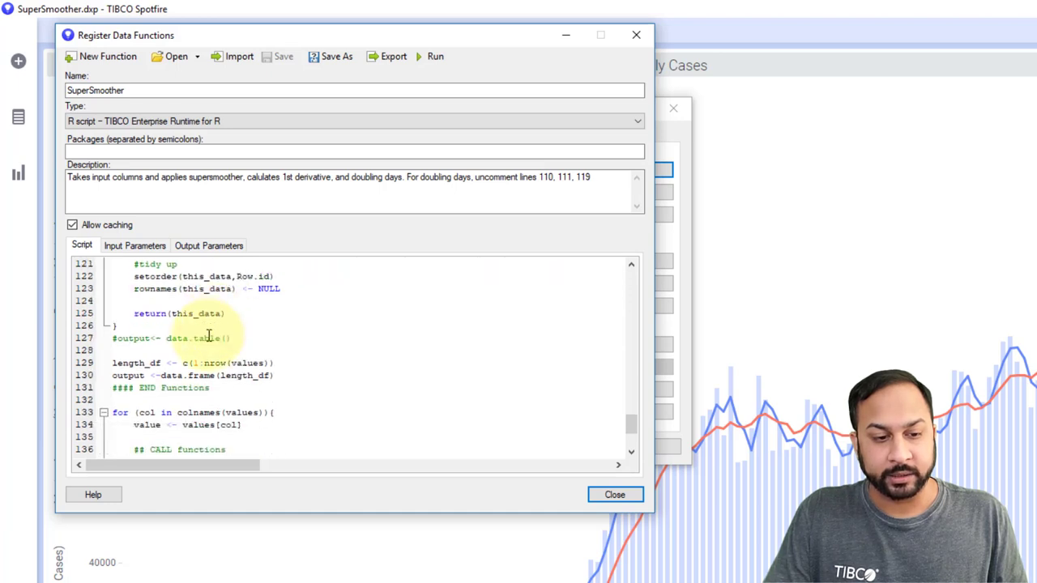
{"action": "scroll", "coordinate": [203, 338], "scroll_direction": "down", "scroll_amount": 1}
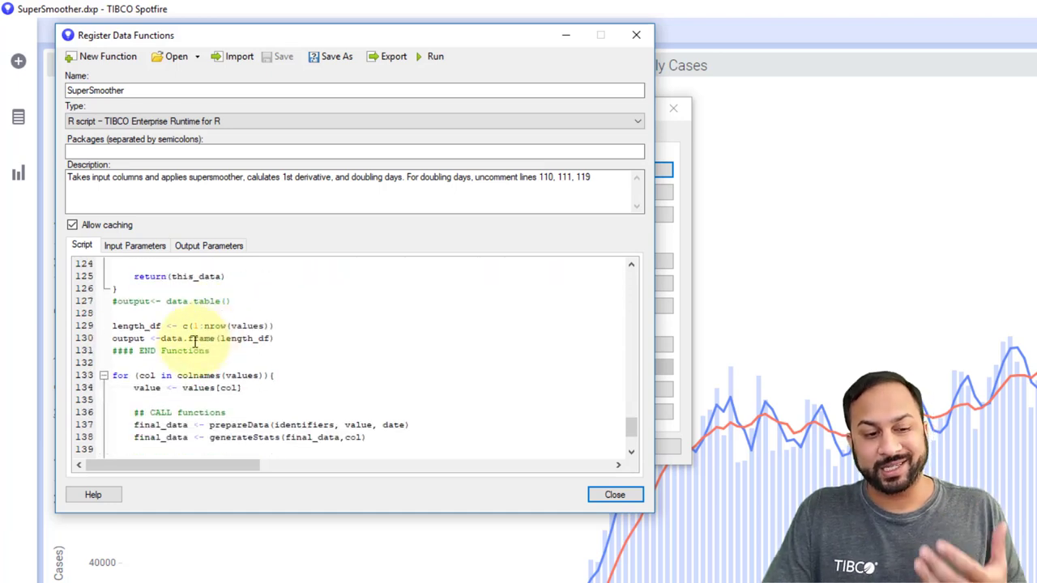
{"action": "scroll", "coordinate": [195, 342], "scroll_direction": "down", "scroll_amount": 3}
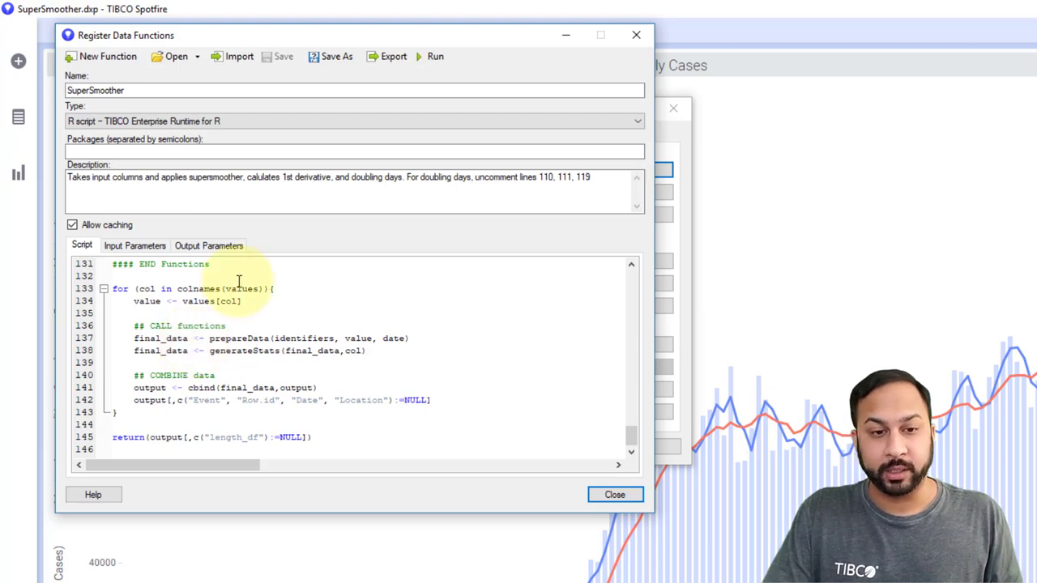
{"action": "left_click", "coordinate": [431, 58]}
Set the identifiers input to the Country ISO3 column
{"action": "left_click_drag", "start_coordinate": [536, 191], "coordinate": [199, 42]}
{"action": "left_click", "coordinate": [153, 166]}
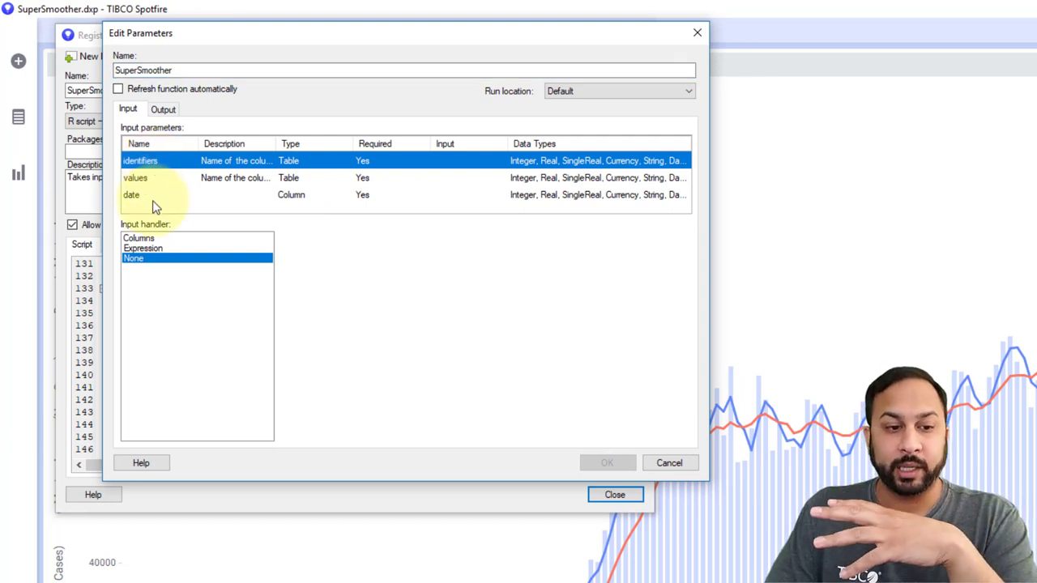
{"action": "left_click", "coordinate": [156, 239]}
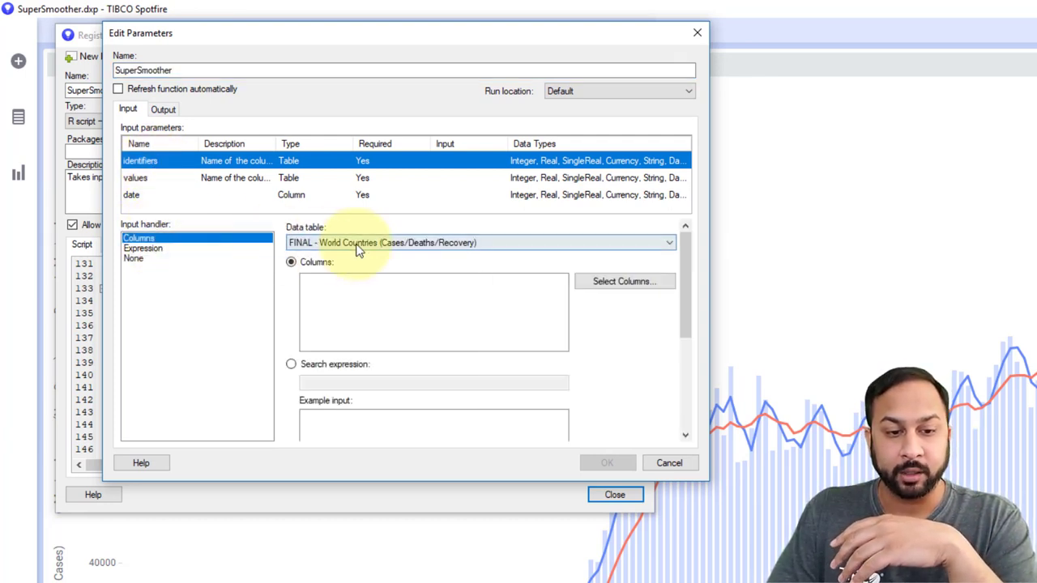
{"action": "left_click", "coordinate": [579, 282]}
{"action": "left_click", "coordinate": [348, 245]}
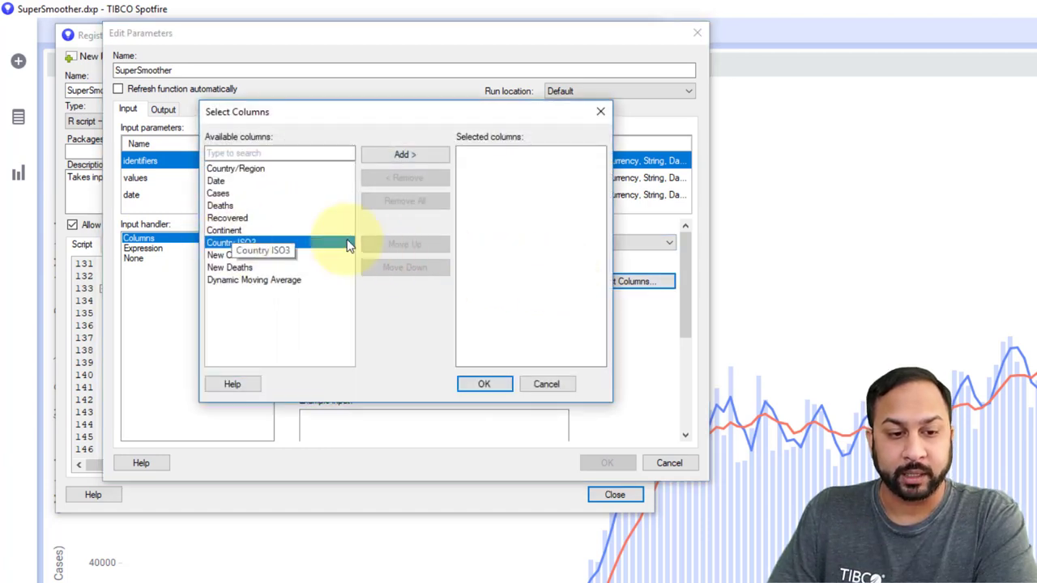
{"action": "left_click", "coordinate": [394, 159]}
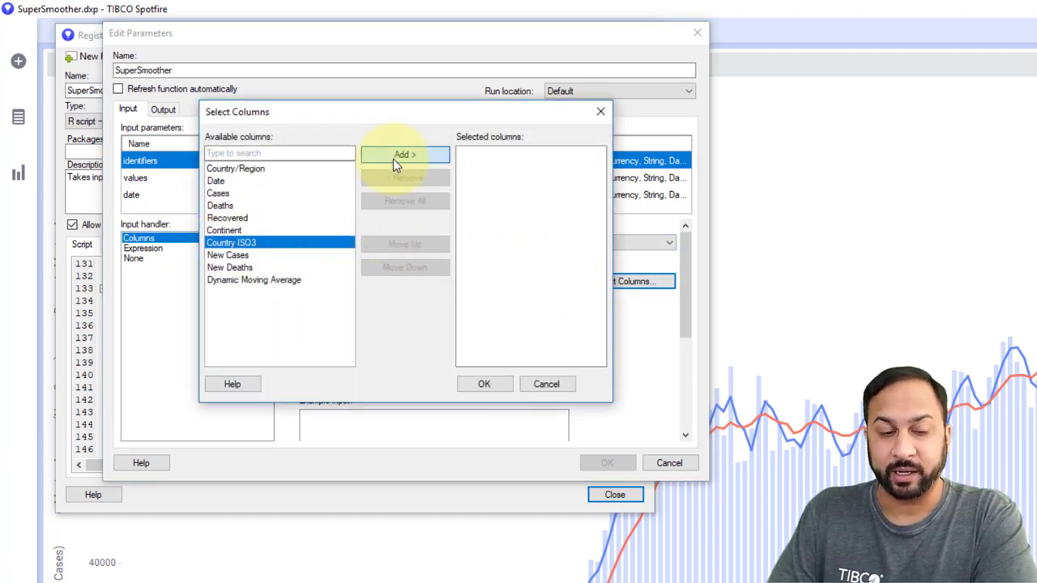
{"action": "left_click", "coordinate": [394, 156]}
Set the values input to the New Cases, Cases, Deaths and New Deaths columns
{"action": "left_click", "coordinate": [494, 384]}
{"action": "left_click", "coordinate": [215, 180]}
{"action": "left_click", "coordinate": [162, 239]}
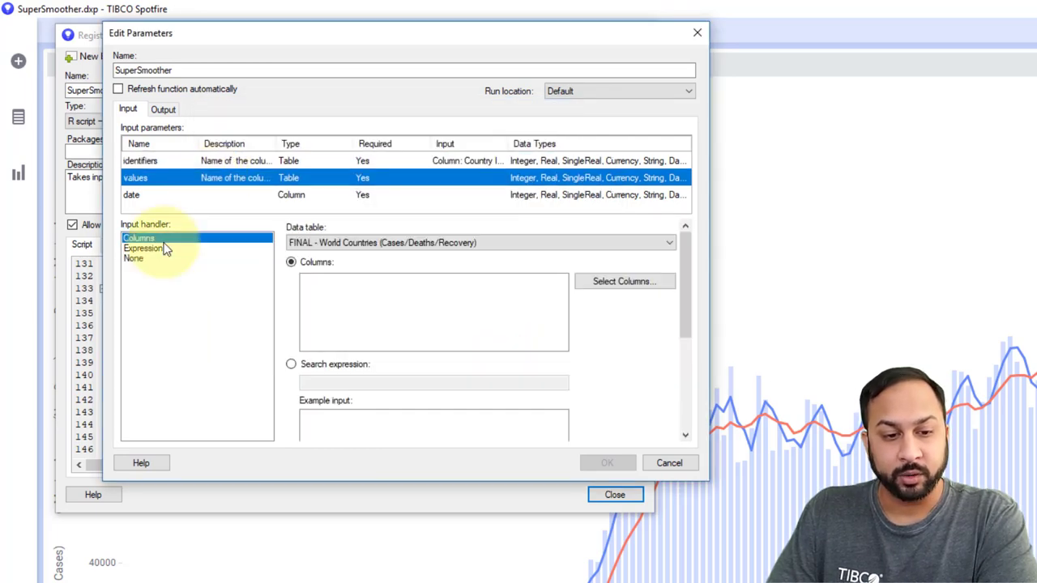
{"action": "left_click", "coordinate": [631, 290]}
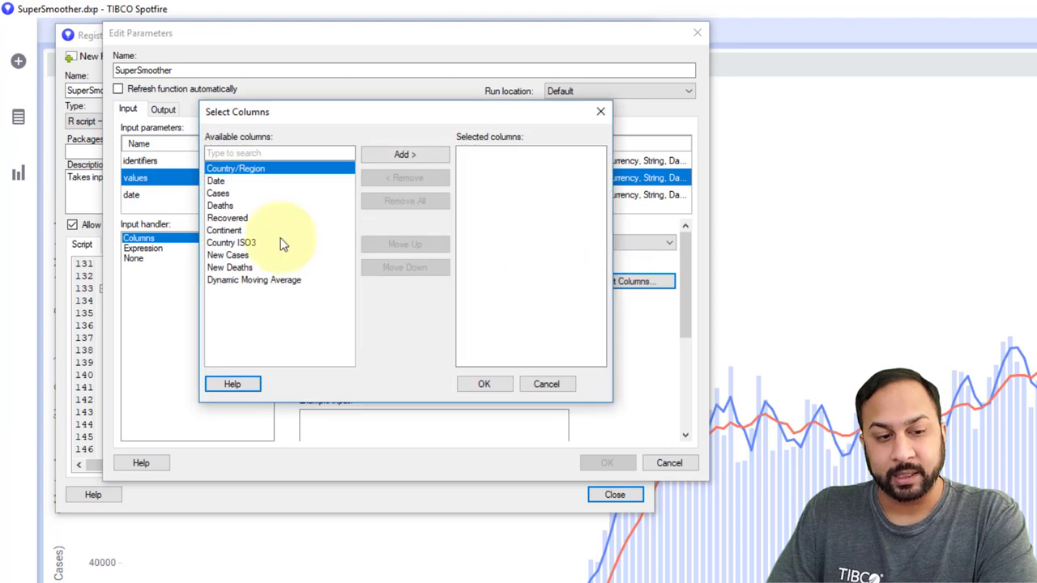
{"action": "left_click", "coordinate": [240, 256]}
{"action": "left_click", "coordinate": [390, 153]}
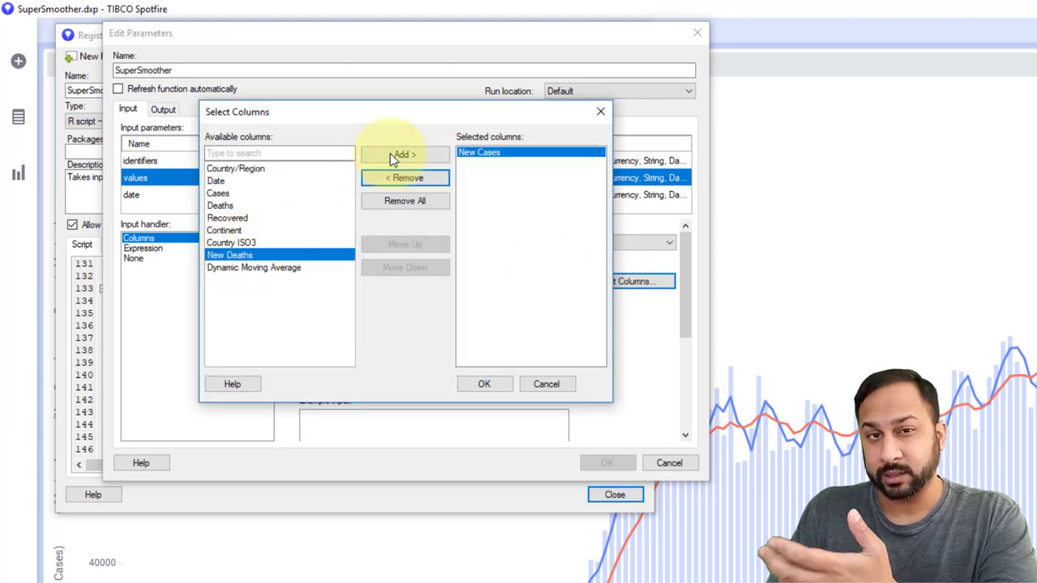
{"action": "left_click_drag", "start_coordinate": [217, 193], "coordinate": [221, 205]}
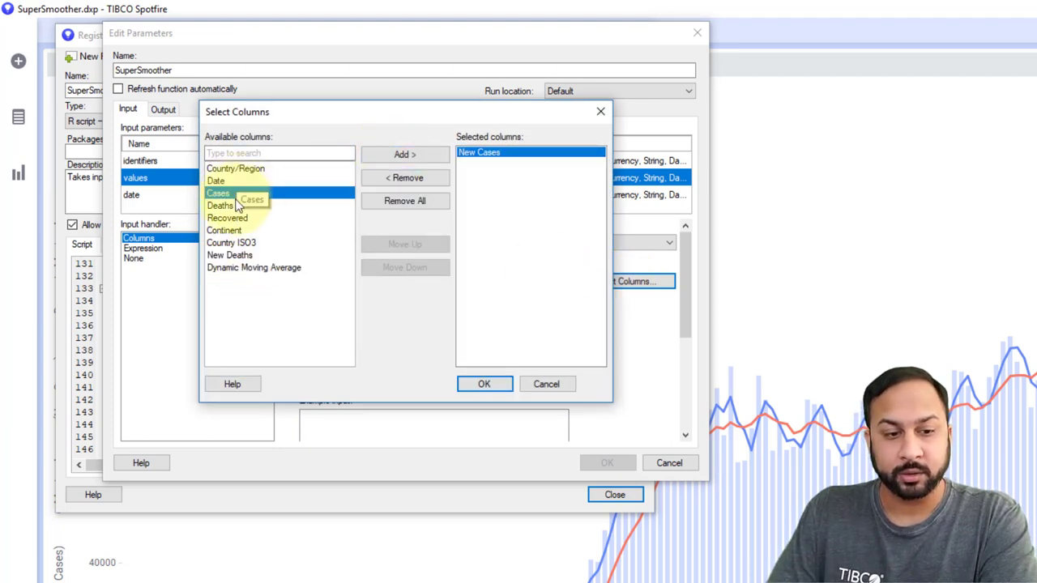
{"action": "left_click", "coordinate": [389, 156]}
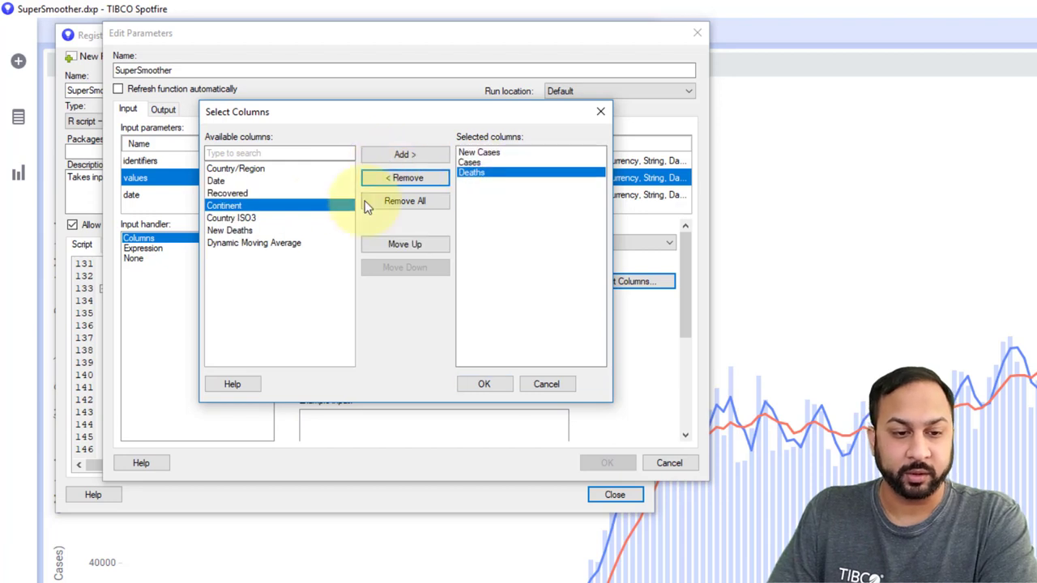
{"action": "left_click", "coordinate": [276, 229]}
{"action": "left_click", "coordinate": [397, 155]}
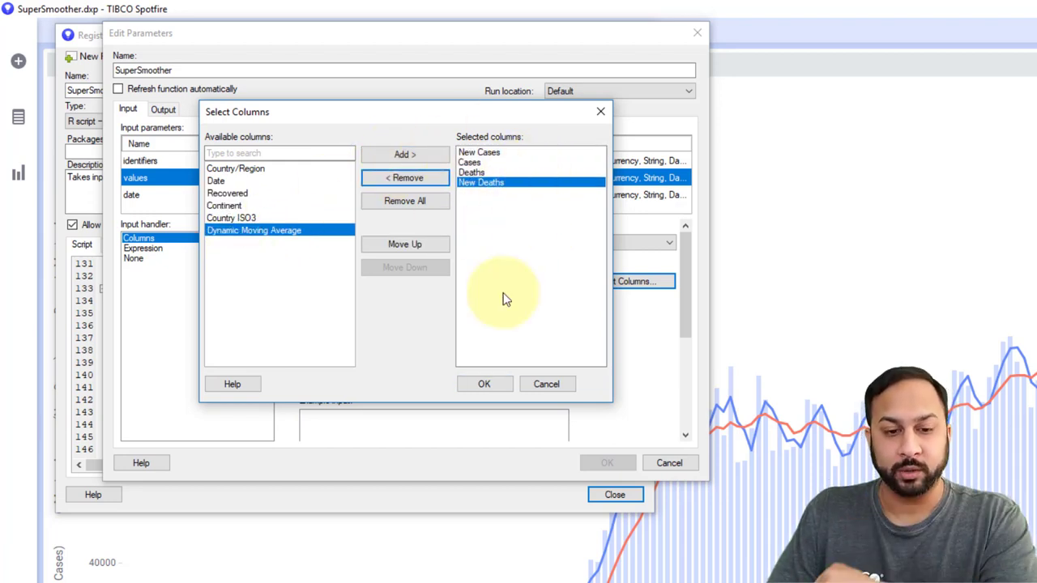
{"action": "left_click", "coordinate": [484, 385]}
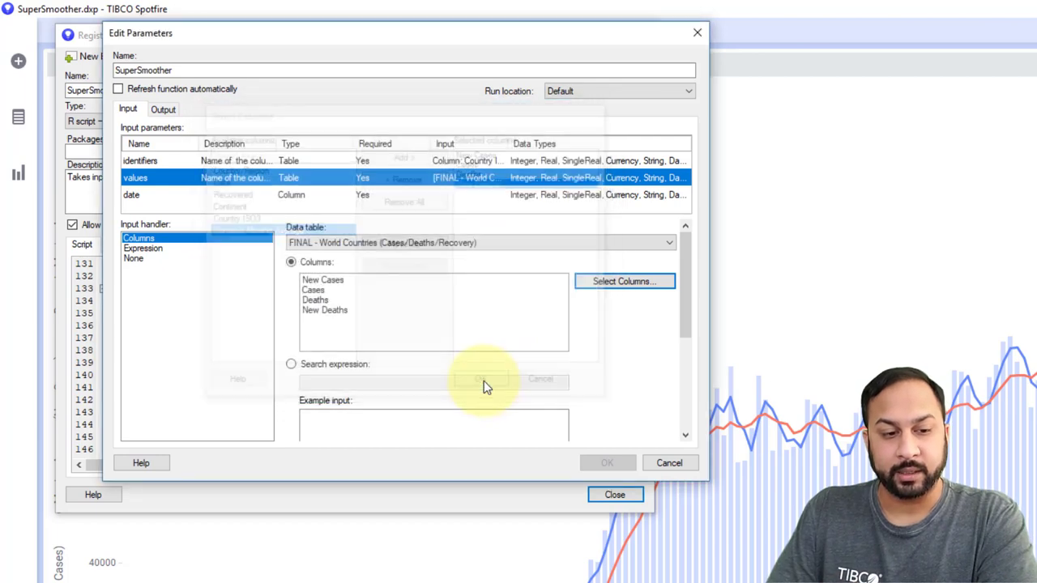
Map the date input to the Date column
{"action": "left_click", "coordinate": [140, 194]}
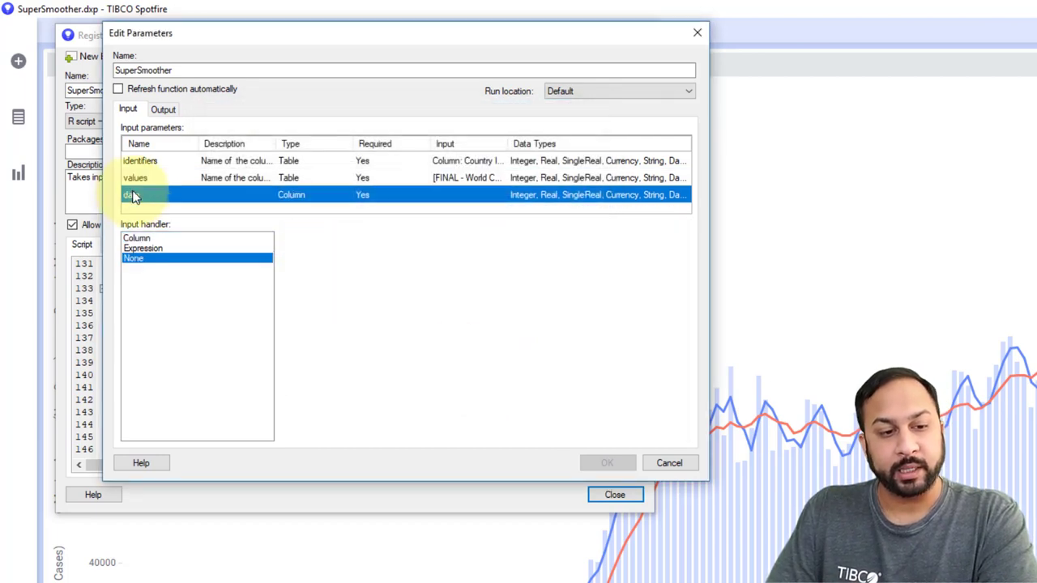
{"action": "left_click", "coordinate": [152, 238]}
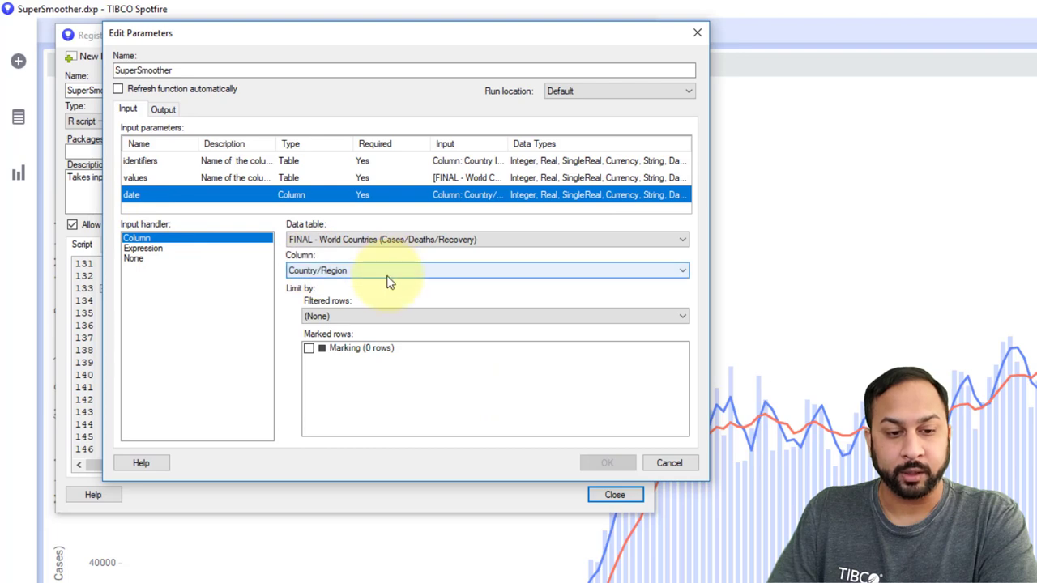
{"action": "left_click", "coordinate": [389, 281]}
{"action": "left_click", "coordinate": [348, 297]}
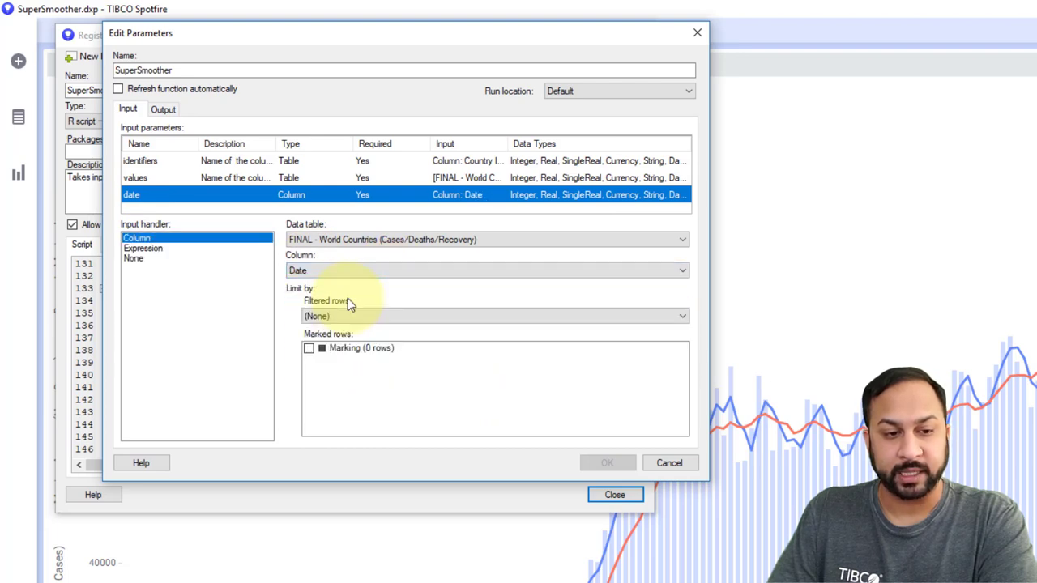
Set the Smoothed Data output handler to Columns, confirm with OK, and close Register Data Functions
{"action": "left_click", "coordinate": [164, 109]}
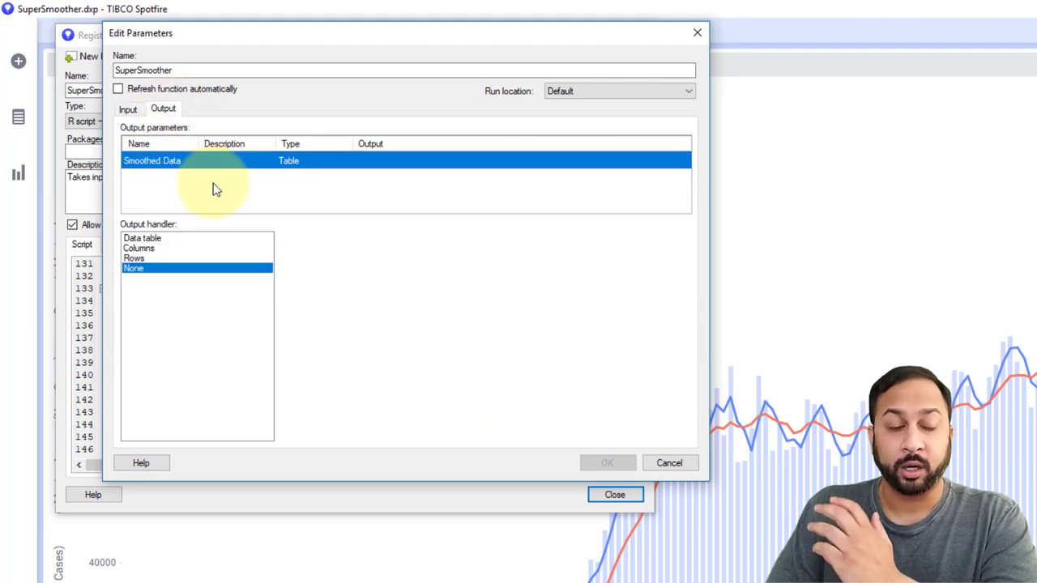
{"action": "left_click", "coordinate": [180, 249]}
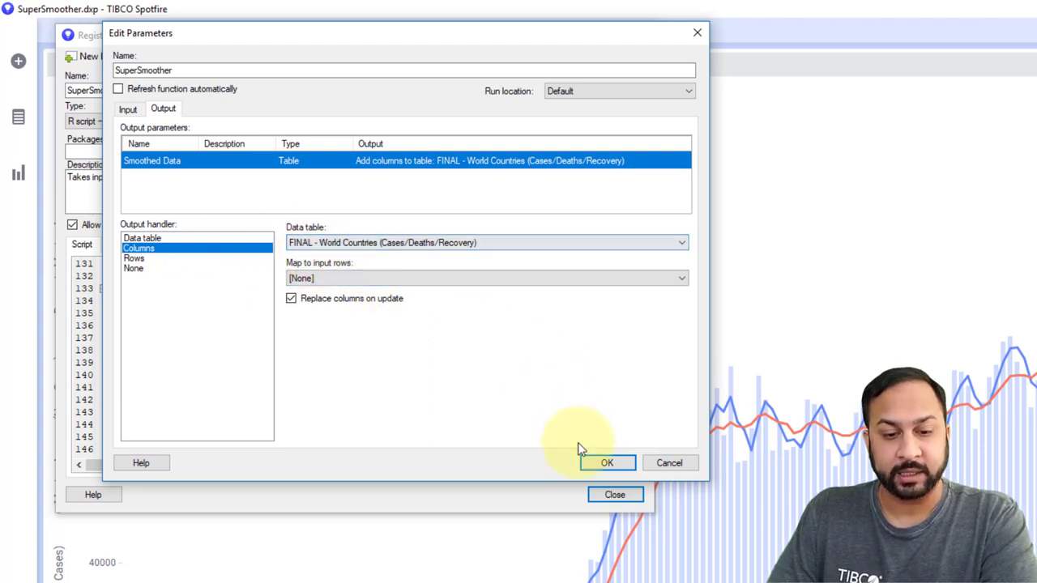
{"action": "left_click", "coordinate": [601, 462]}
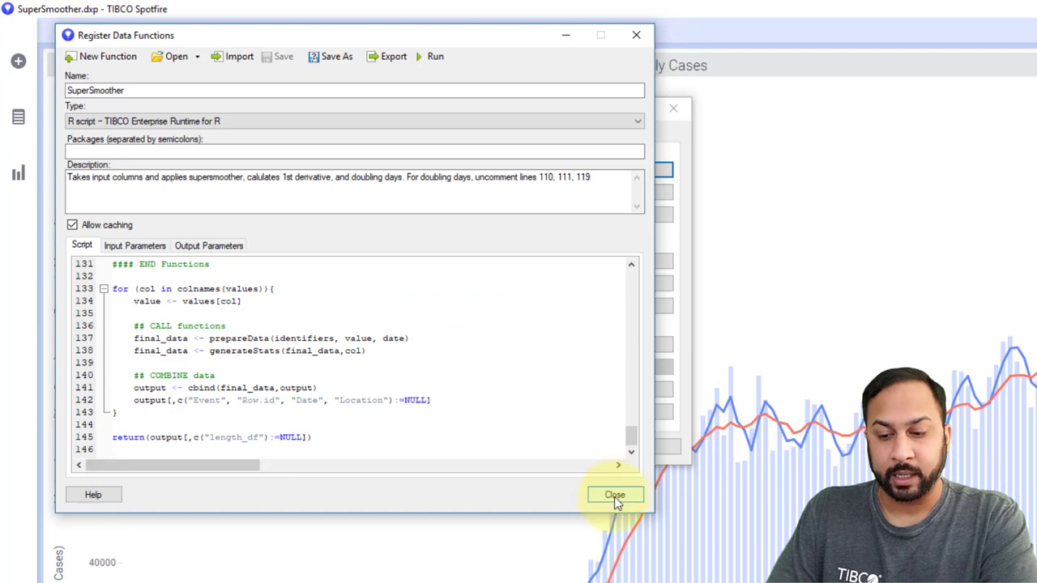
{"action": "left_click", "coordinate": [614, 495]}
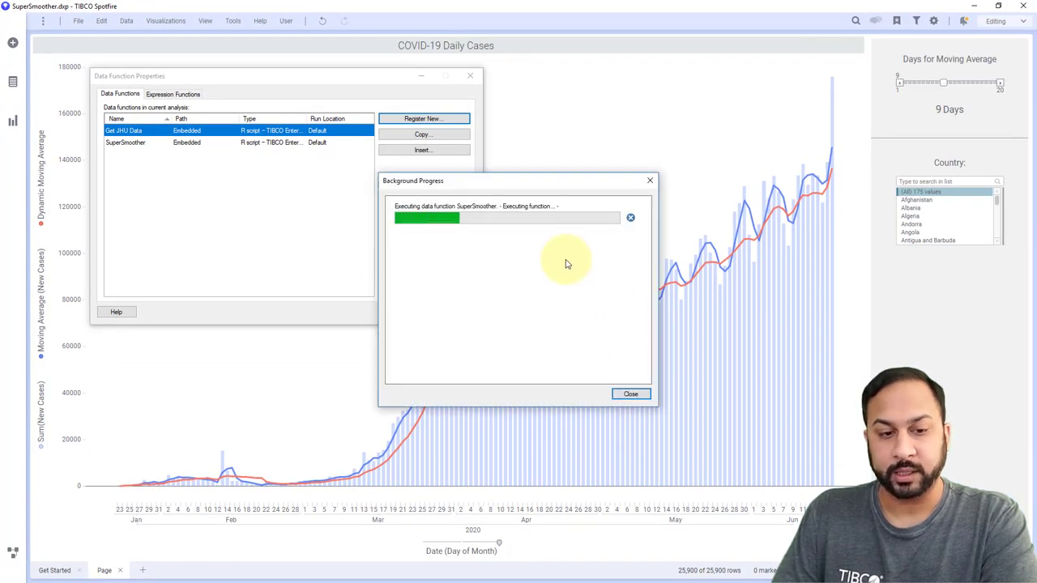
Dismiss the background progress and data function dialogs and bring up the data canvas
{"action": "left_click", "coordinate": [631, 396]}
{"action": "left_click", "coordinate": [454, 311]}
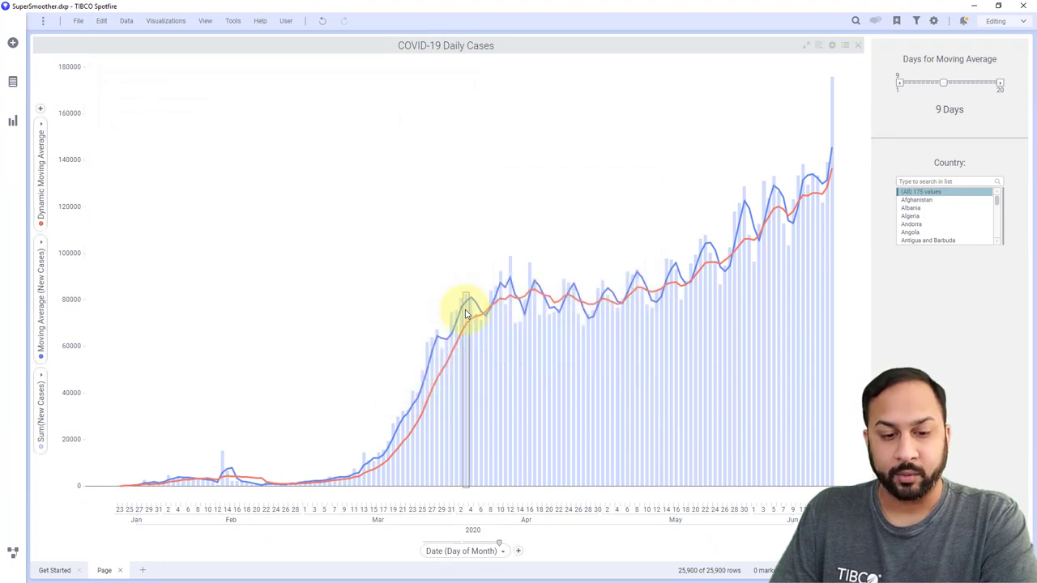
{"action": "left_click", "coordinate": [18, 551]}
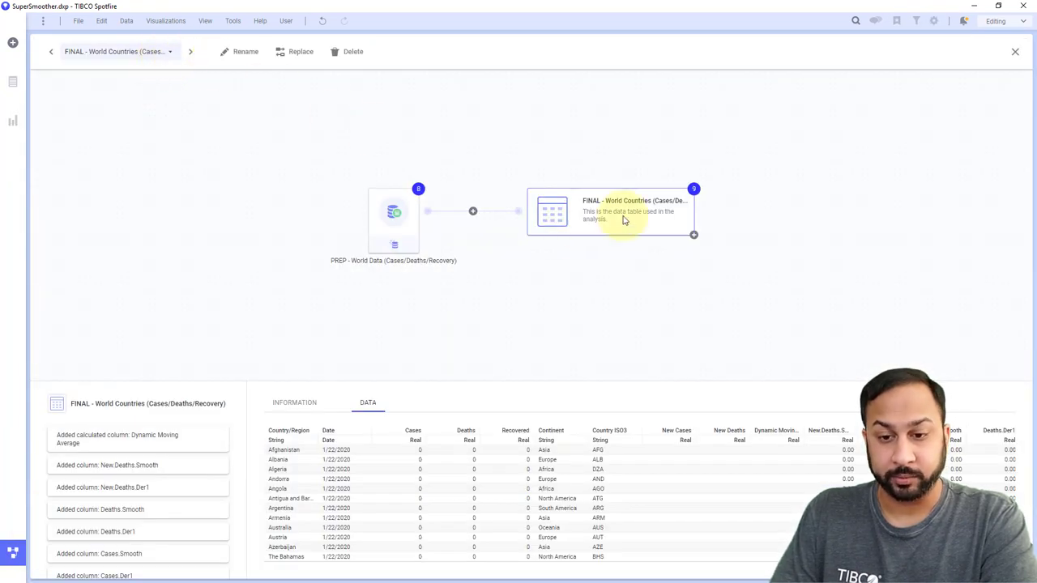
Preview the added New.Deaths.Smooth, New.Deaths.Der1, Deaths.Smooth and New.Cases.Smooth columns
{"action": "left_click", "coordinate": [153, 467]}
{"action": "left_click", "coordinate": [153, 487]}
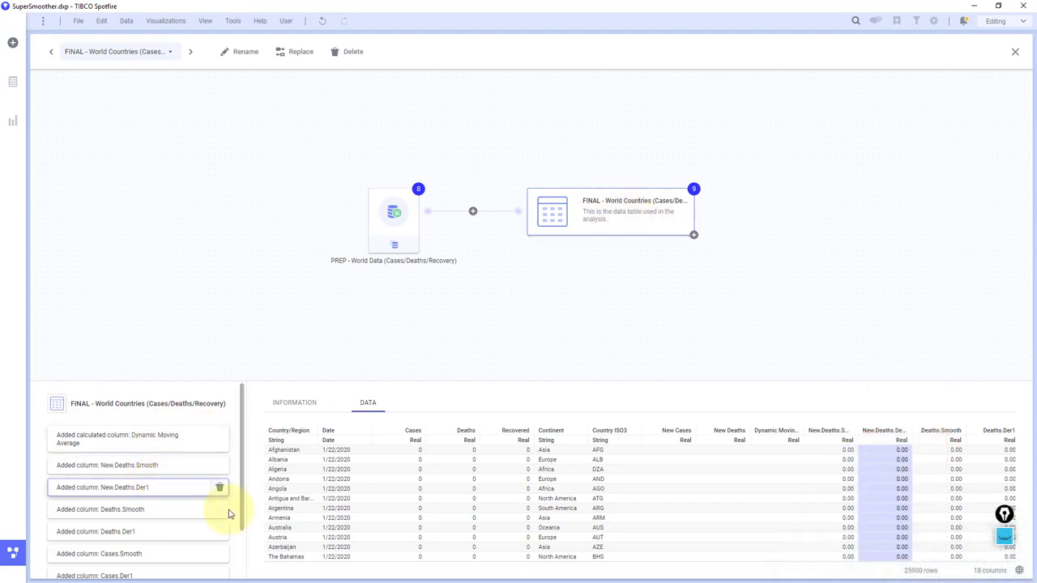
{"action": "left_click_drag", "start_coordinate": [405, 561], "coordinate": [633, 563]}
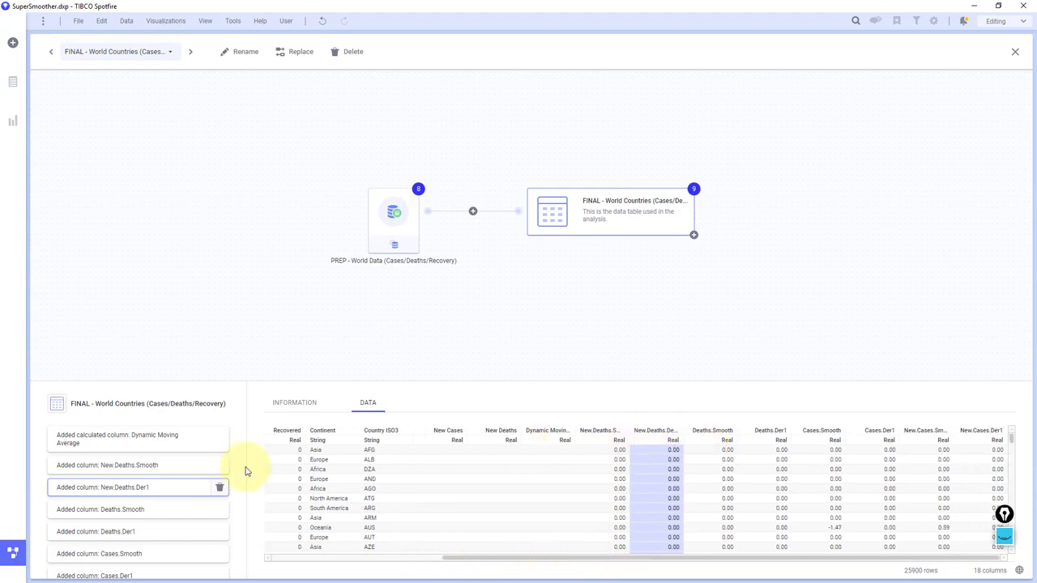
{"action": "left_click", "coordinate": [135, 473]}
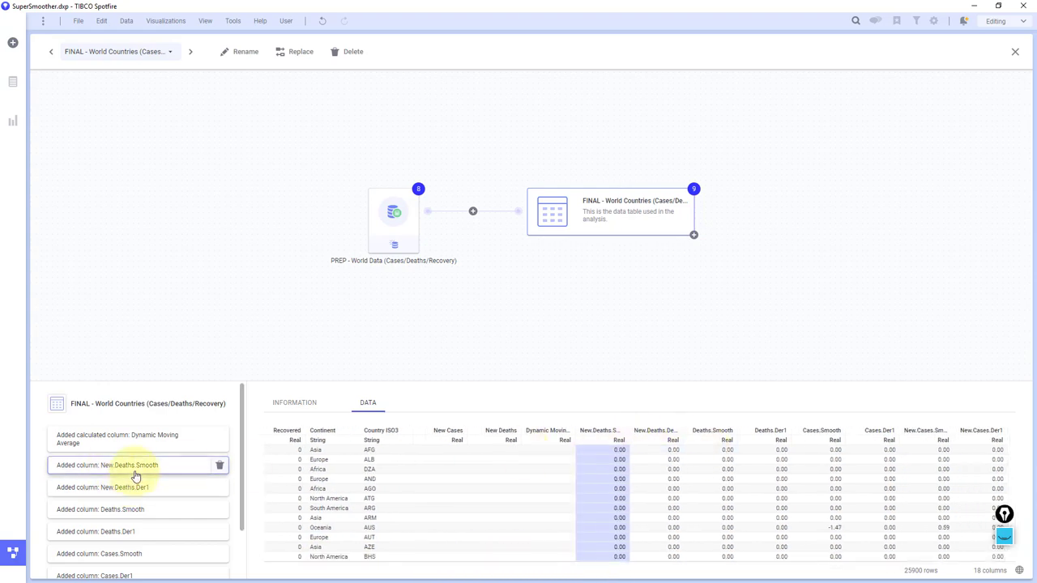
{"action": "left_click", "coordinate": [135, 490]}
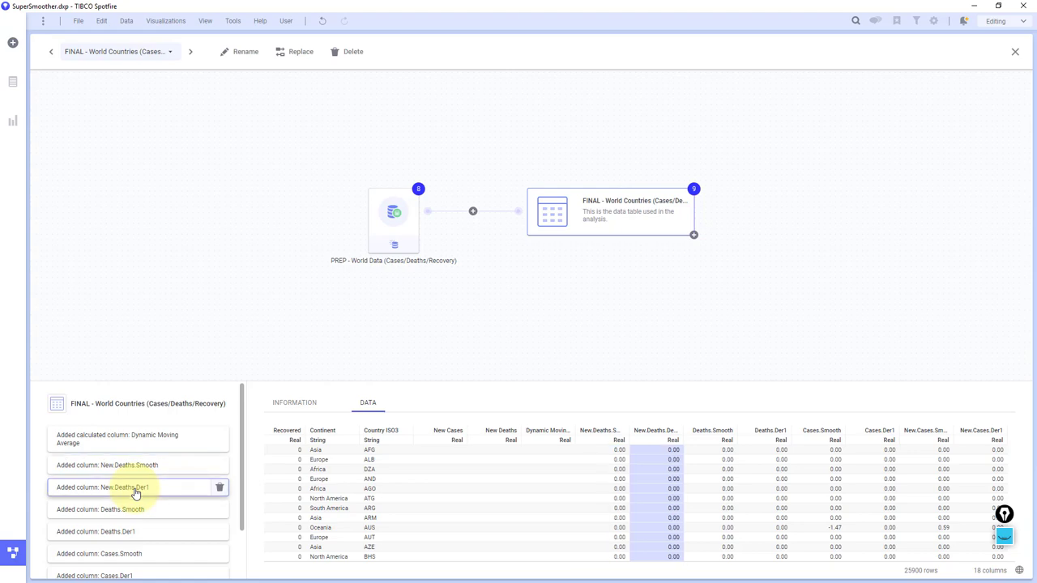
{"action": "left_click", "coordinate": [137, 510]}
{"action": "scroll", "coordinate": [138, 506], "scroll_direction": "down", "scroll_amount": 1}
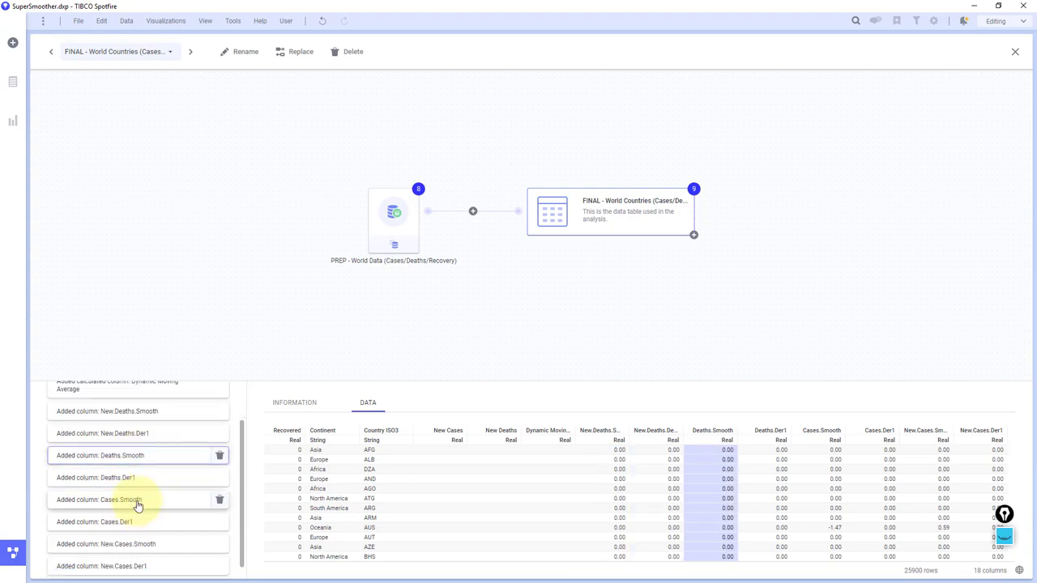
{"action": "scroll", "coordinate": [146, 481], "scroll_direction": "down", "scroll_amount": 1}
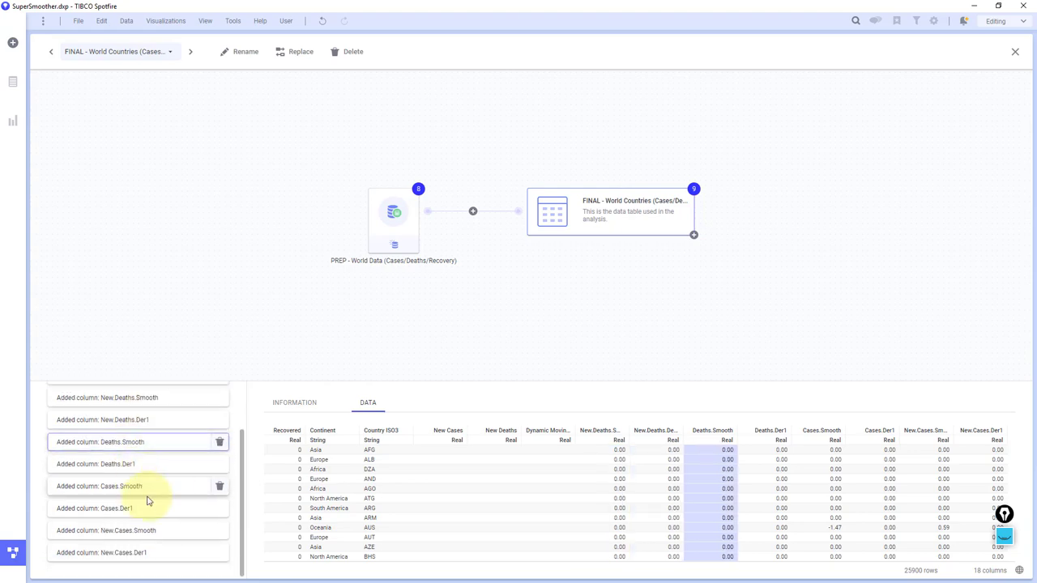
{"action": "left_click", "coordinate": [148, 531]}
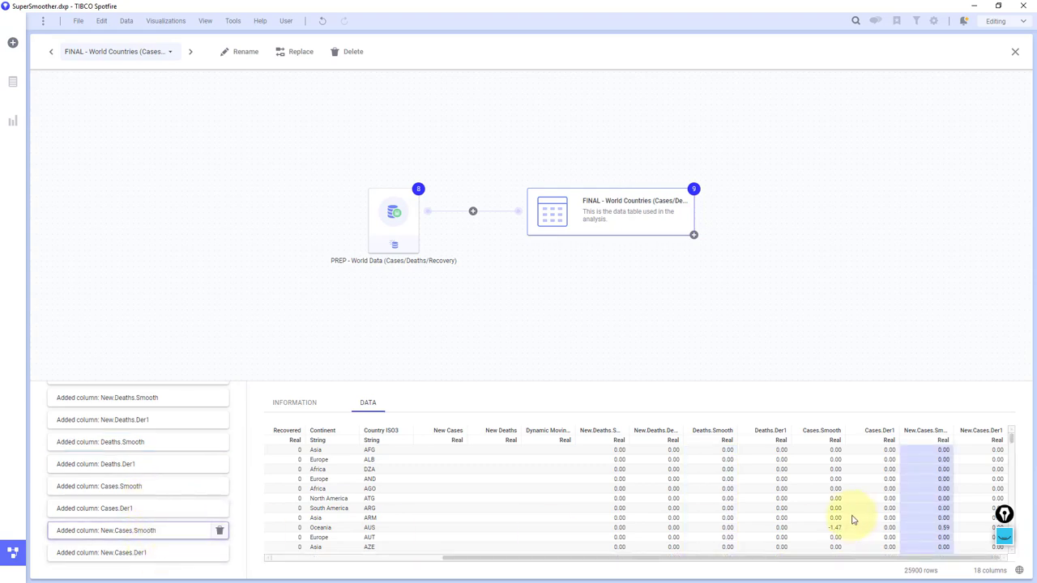
{"action": "scroll", "coordinate": [1004, 478], "scroll_direction": "down", "scroll_amount": 10}
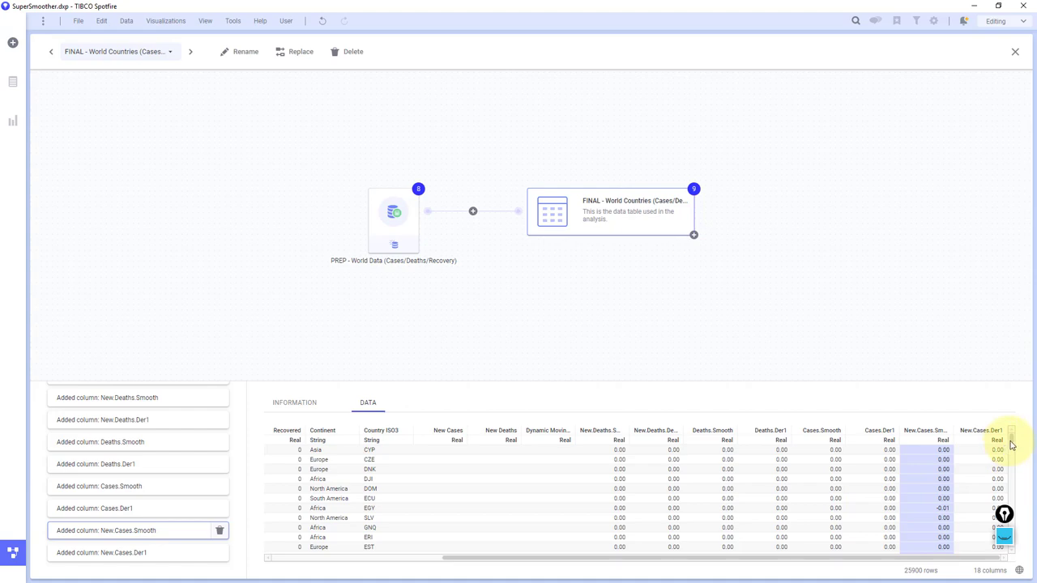
{"action": "left_click_drag", "start_coordinate": [1011, 445], "coordinate": [1004, 510]}
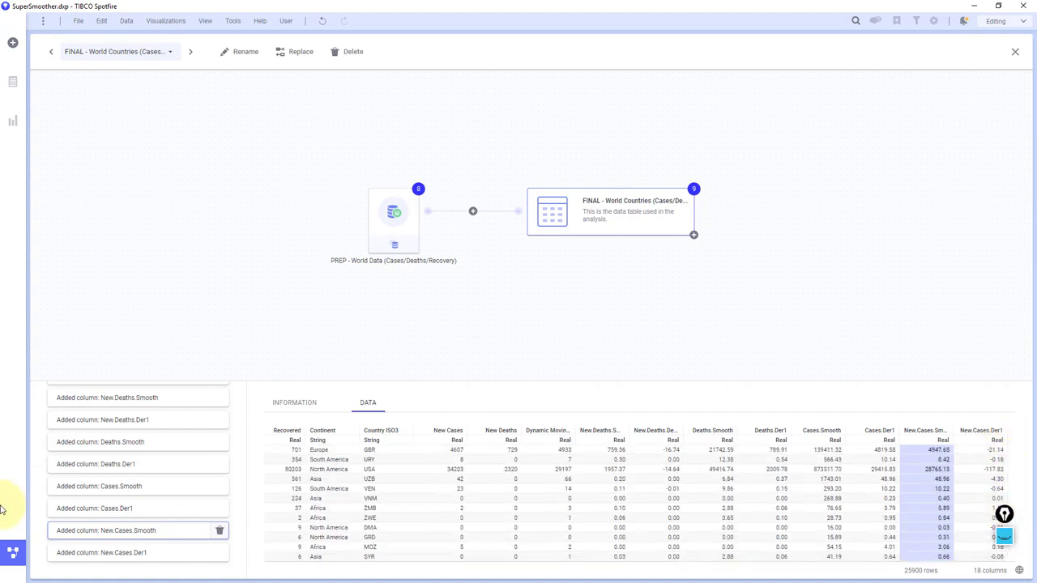
Back on the Daily Cases chart, add Sum(New.Cases.Smooth) as a line on the value axis
{"action": "left_click", "coordinate": [12, 554]}
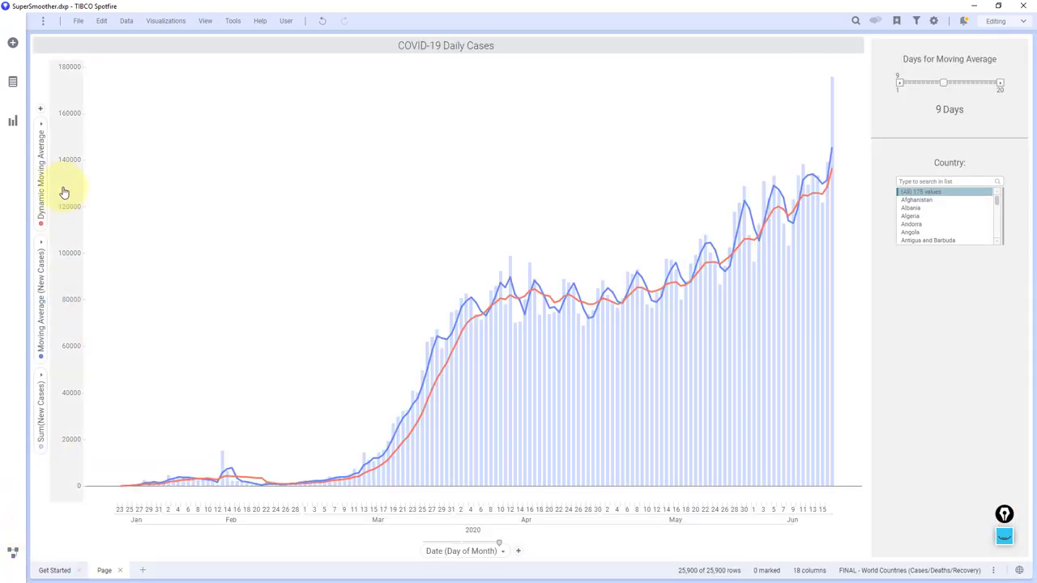
{"action": "left_click", "coordinate": [41, 111]}
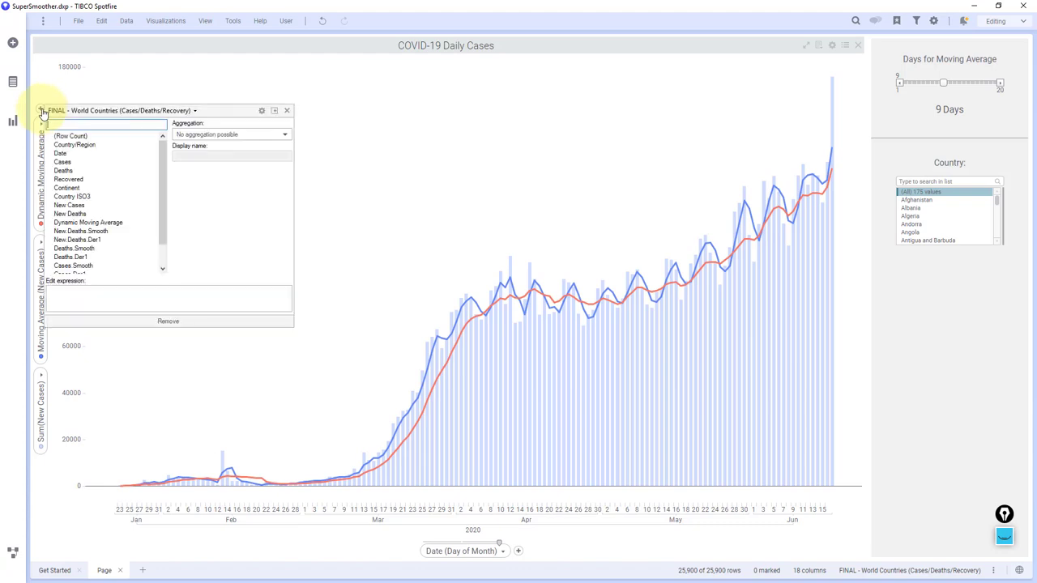
{"action": "left_click", "coordinate": [69, 205]}
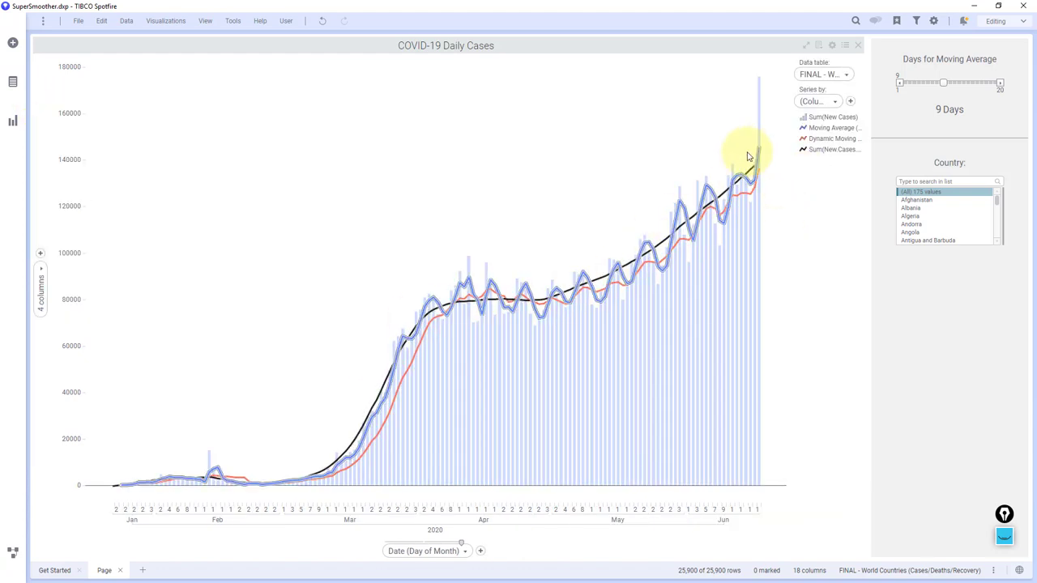
Filter the Country list to Albania only, after briefly checking Andorra
{"action": "left_click", "coordinate": [913, 208]}
{"action": "left_click", "coordinate": [921, 224]}
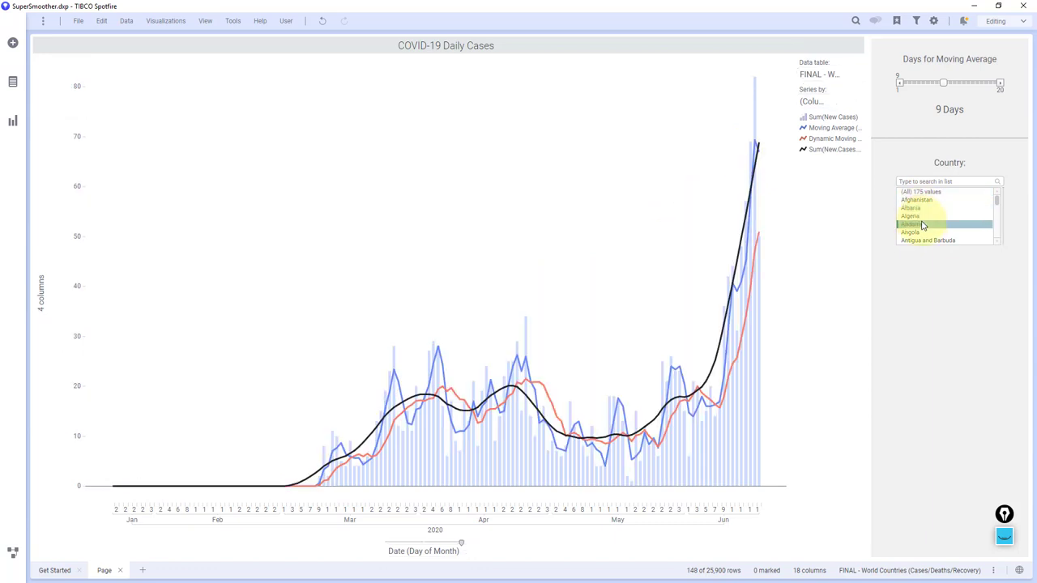
{"action": "left_click", "coordinate": [922, 210]}
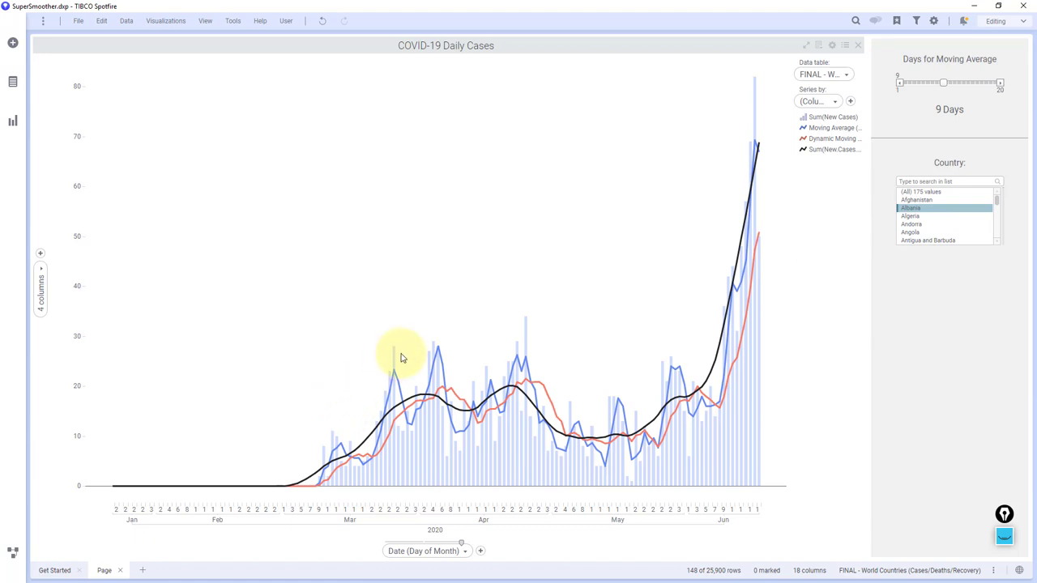
Set a custom value-axis expression keeping only Sum(New Cases) and Sum(New Cases.Smooth)
{"action": "right_click", "coordinate": [42, 279]}
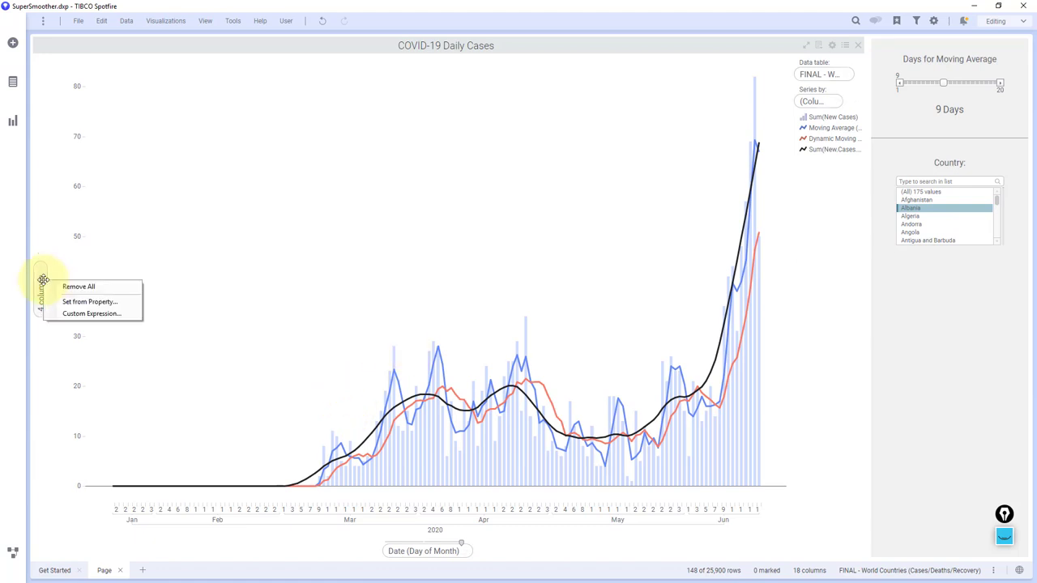
{"action": "left_click", "coordinate": [89, 313]}
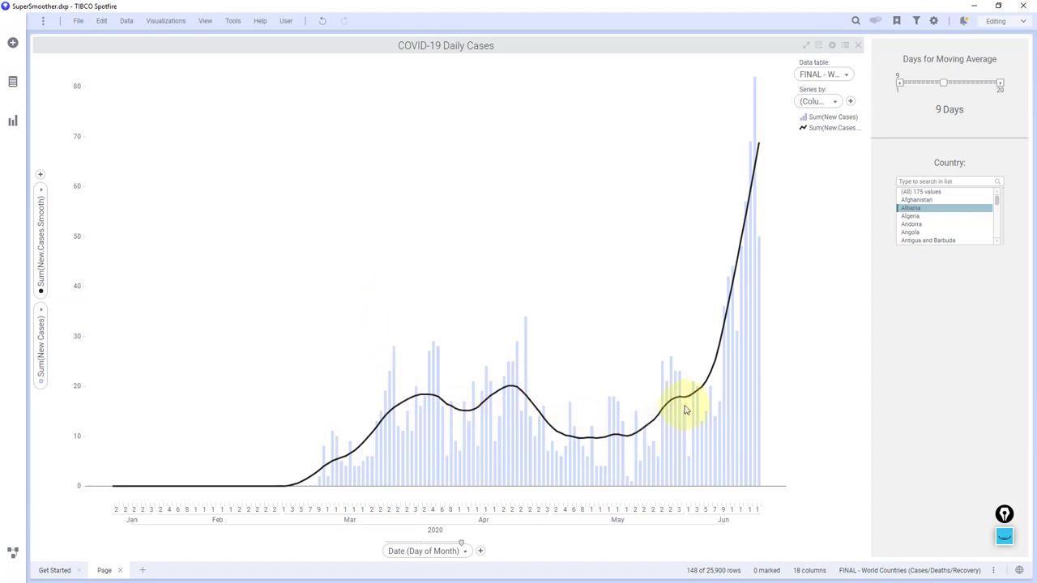